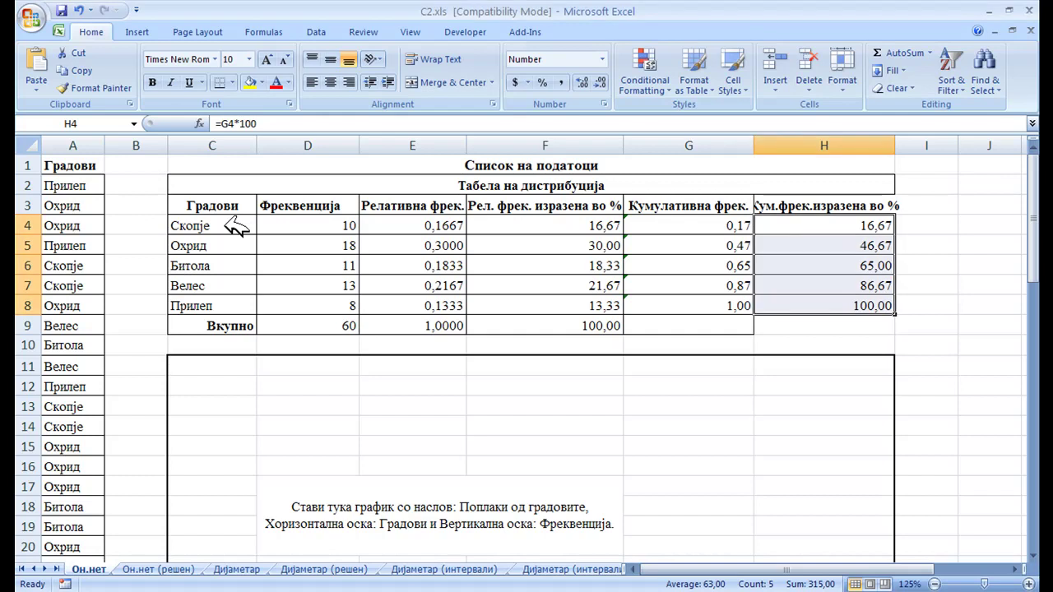
Step: Insert a 2-D clustered column chart of the cities and frequencies in C4:D8 and place it in the frame starting at row 11
{"action": "left_click_drag", "start_coordinate": [235, 226], "coordinate": [309, 304]}
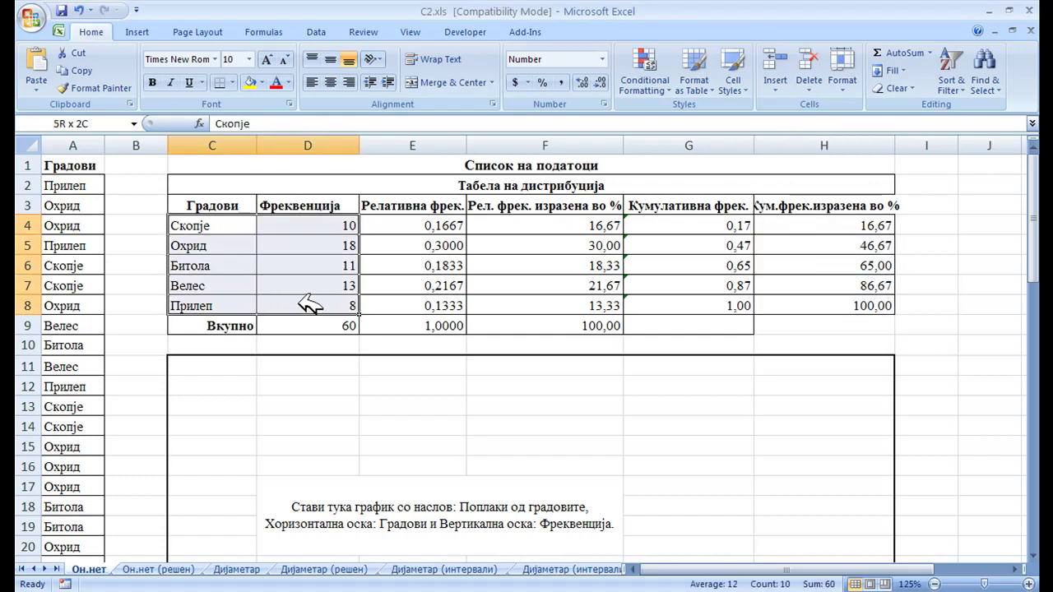
{"action": "left_click", "coordinate": [137, 32]}
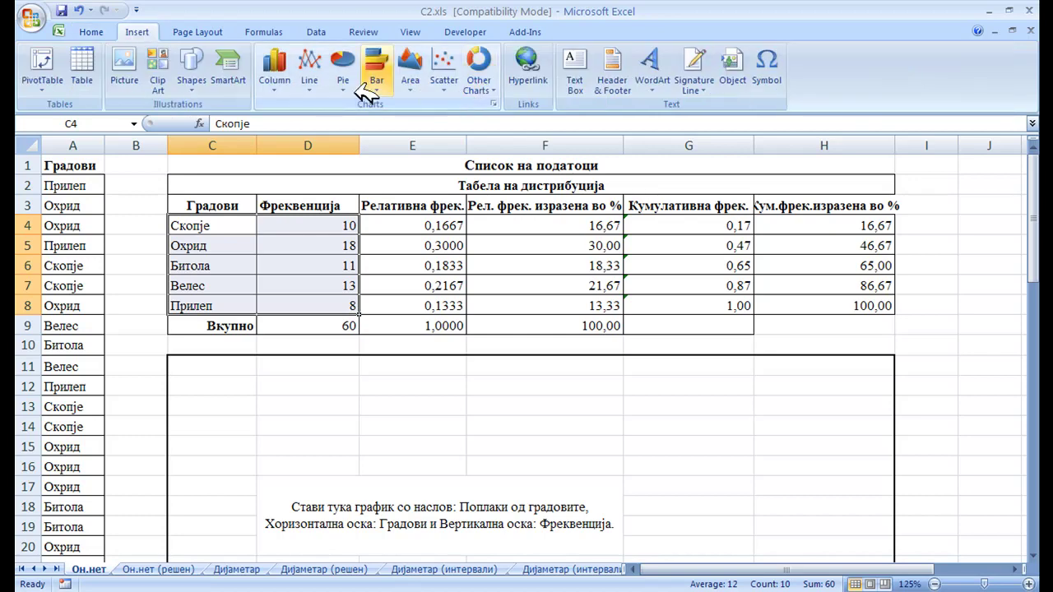
{"action": "left_click", "coordinate": [289, 93]}
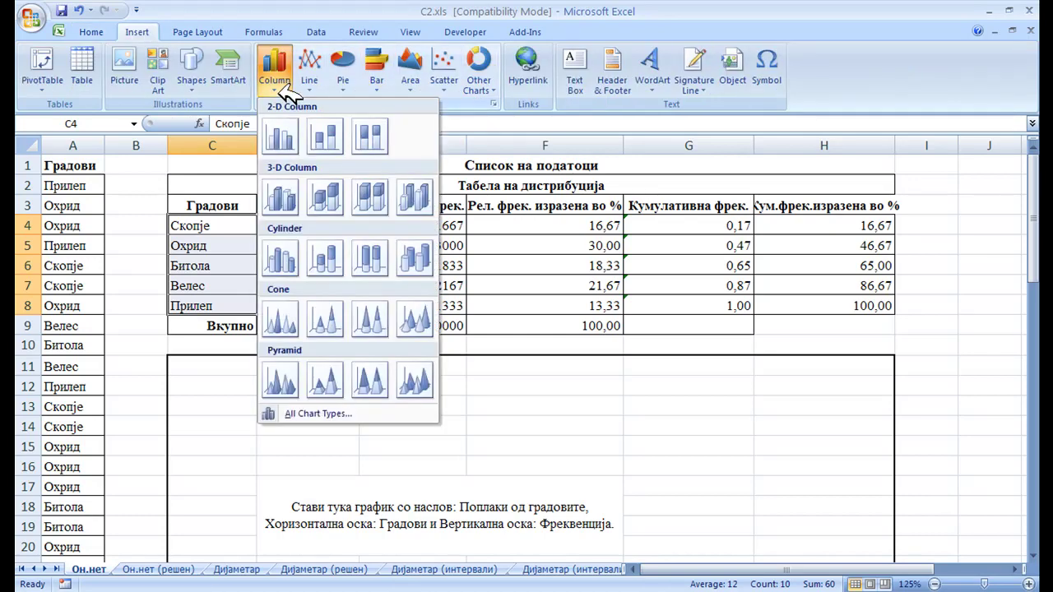
{"action": "left_click", "coordinate": [283, 139]}
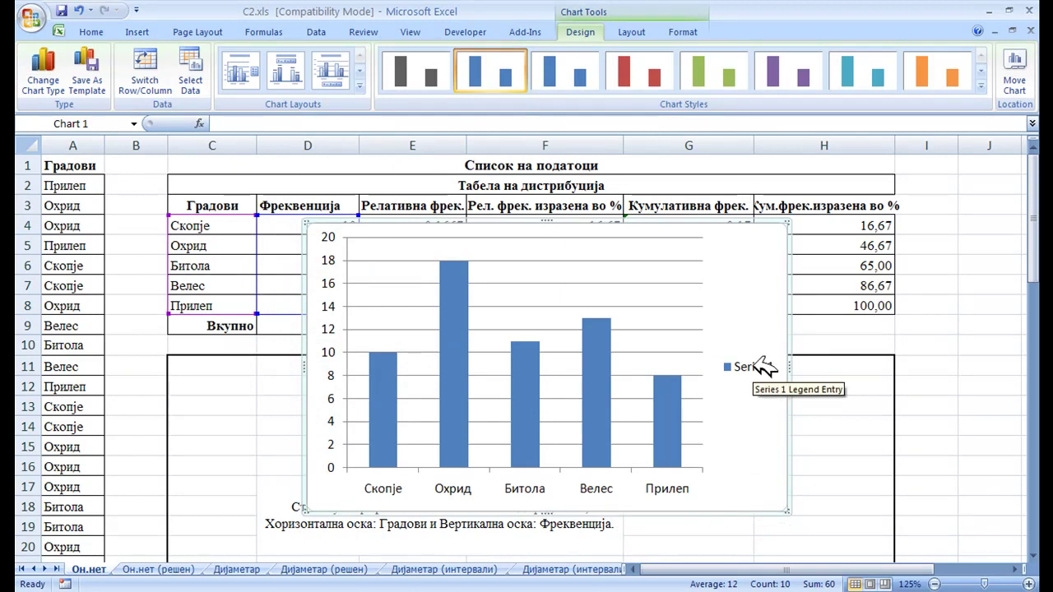
{"action": "left_click_drag", "start_coordinate": [779, 306], "coordinate": [722, 448]}
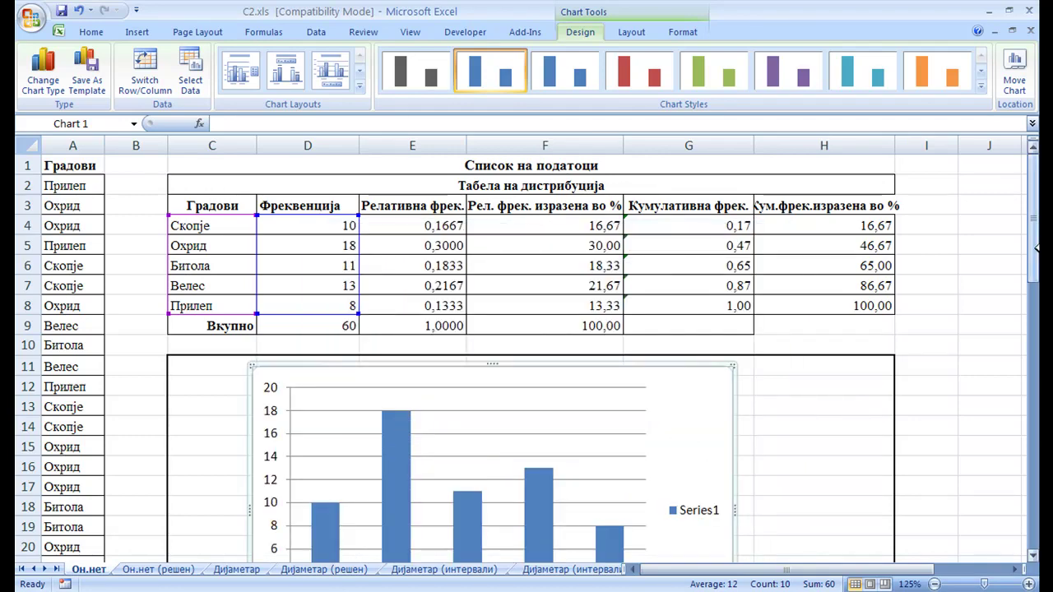
{"action": "left_click_drag", "start_coordinate": [1033, 220], "coordinate": [1034, 250]}
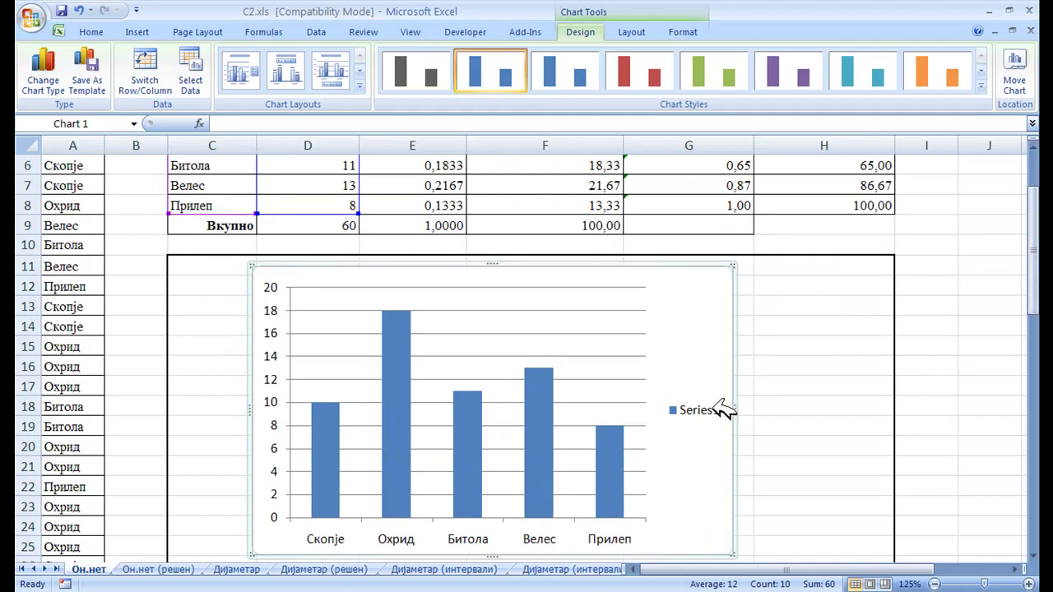
Step: Delete the Series1 legend from the column chart
{"action": "left_click", "coordinate": [716, 404]}
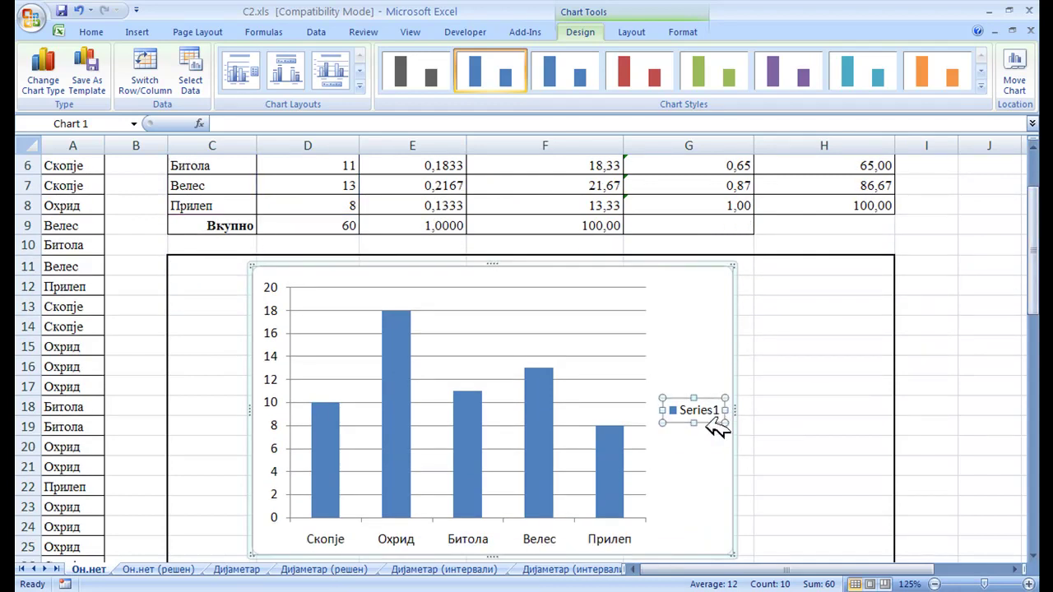
{"action": "left_click", "coordinate": [704, 422]}
{"action": "left_click", "coordinate": [707, 419]}
{"action": "key", "text": "Delete"}
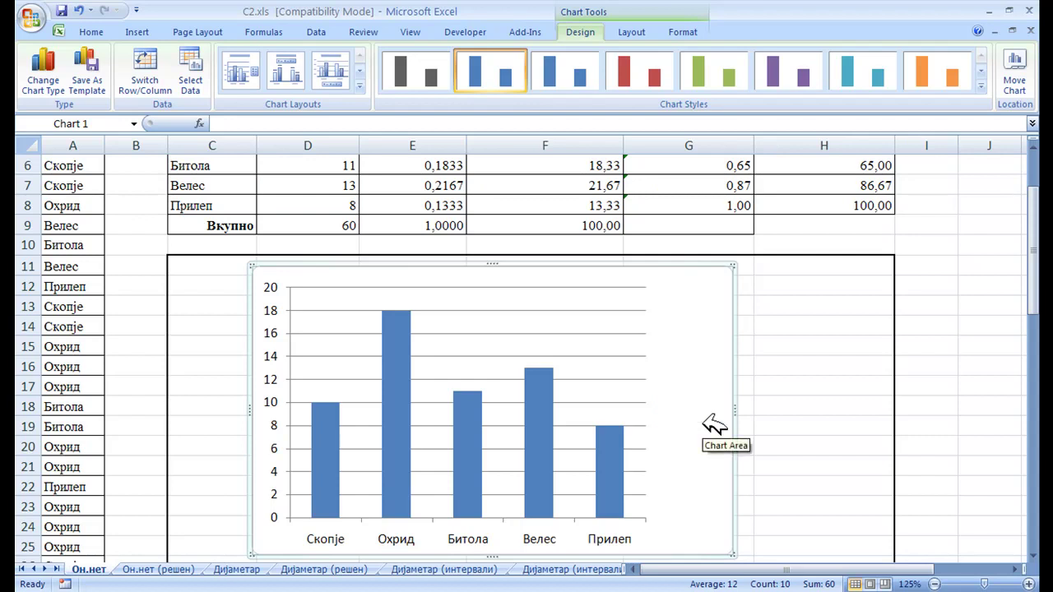
Step: Narrow the column chart from its right edge and widen its plot area to fill the space freed by the legend
{"action": "left_click_drag", "start_coordinate": [738, 411], "coordinate": [691, 408]}
{"action": "left_click", "coordinate": [481, 415]}
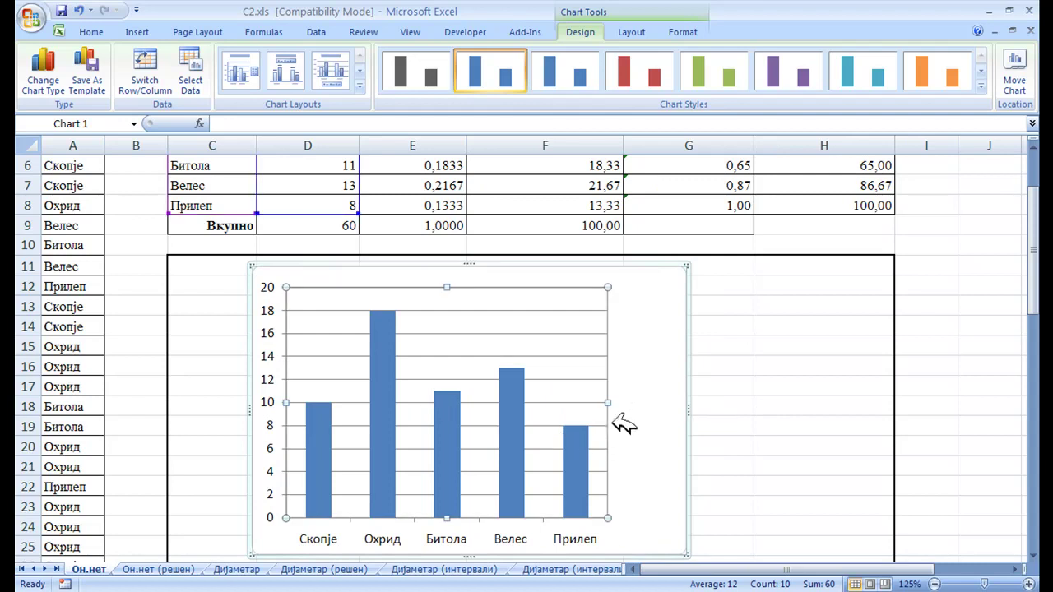
{"action": "left_click_drag", "start_coordinate": [609, 402], "coordinate": [650, 402]}
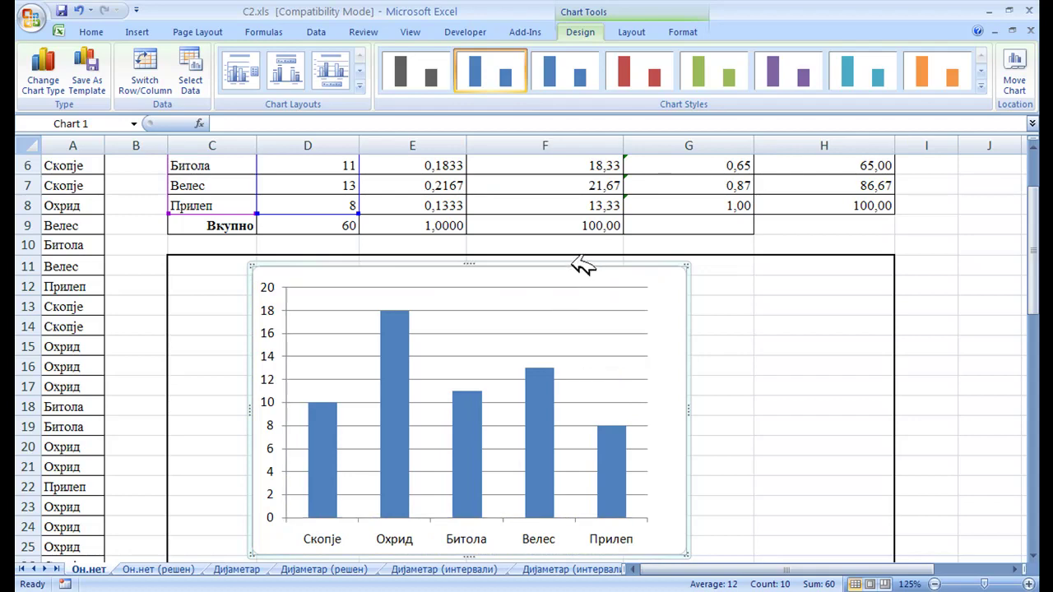
Step: Move the column chart aside to uncover the instruction text and add the title "Поплаки од градовите" with the Above Chart option
{"action": "left_click_drag", "start_coordinate": [581, 266], "coordinate": [819, 279]}
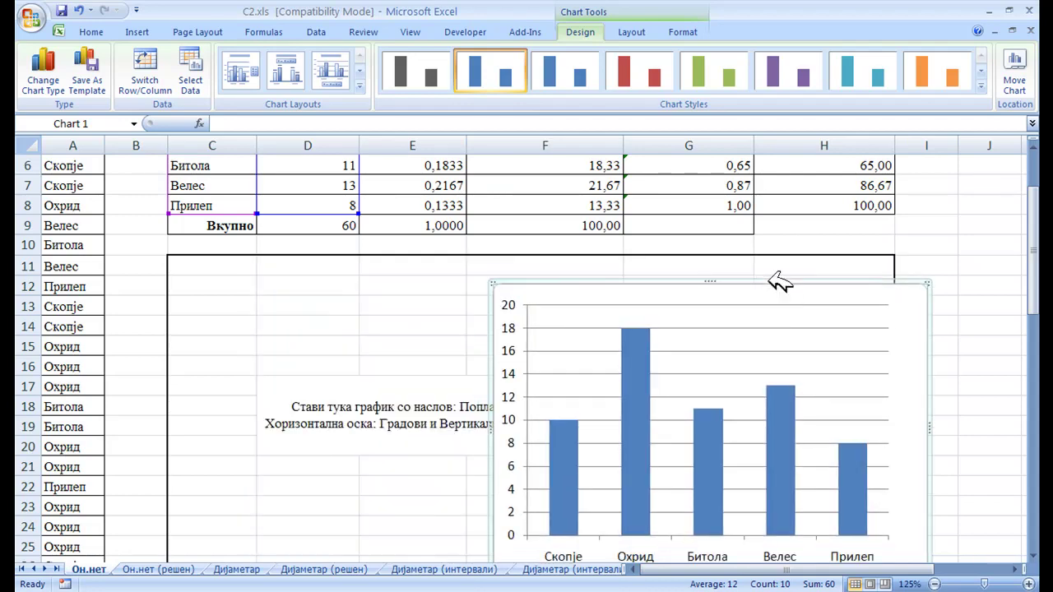
{"action": "left_click_drag", "start_coordinate": [601, 272], "coordinate": [714, 271]}
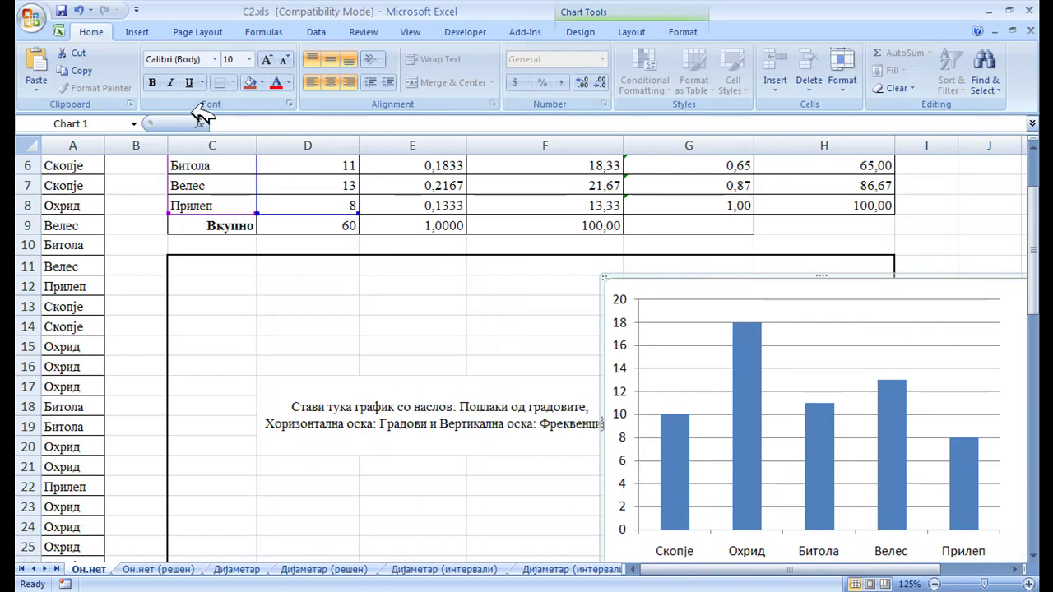
{"action": "left_click", "coordinate": [631, 32]}
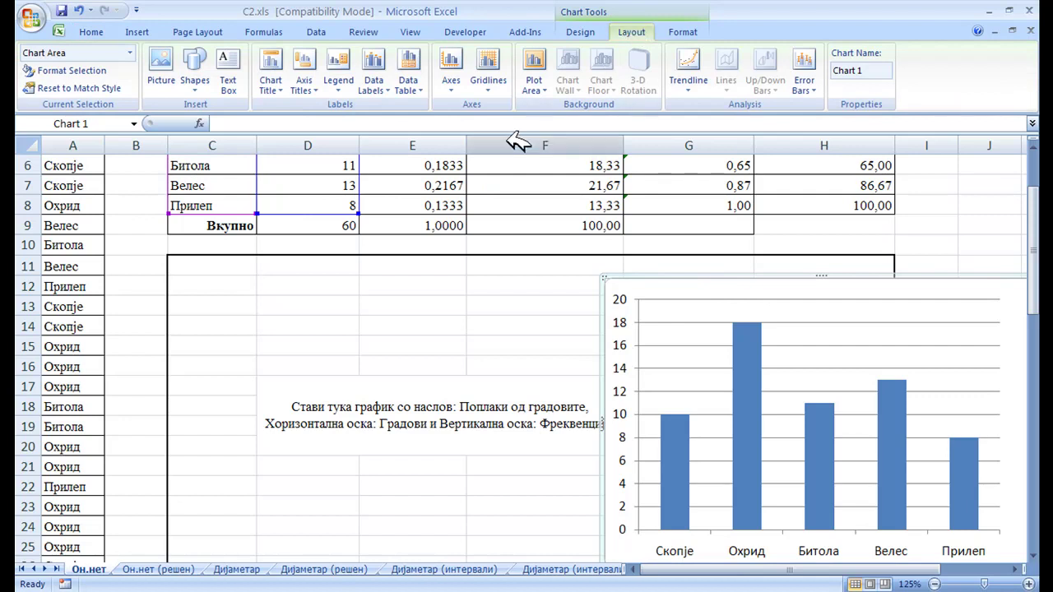
{"action": "left_click", "coordinate": [276, 82]}
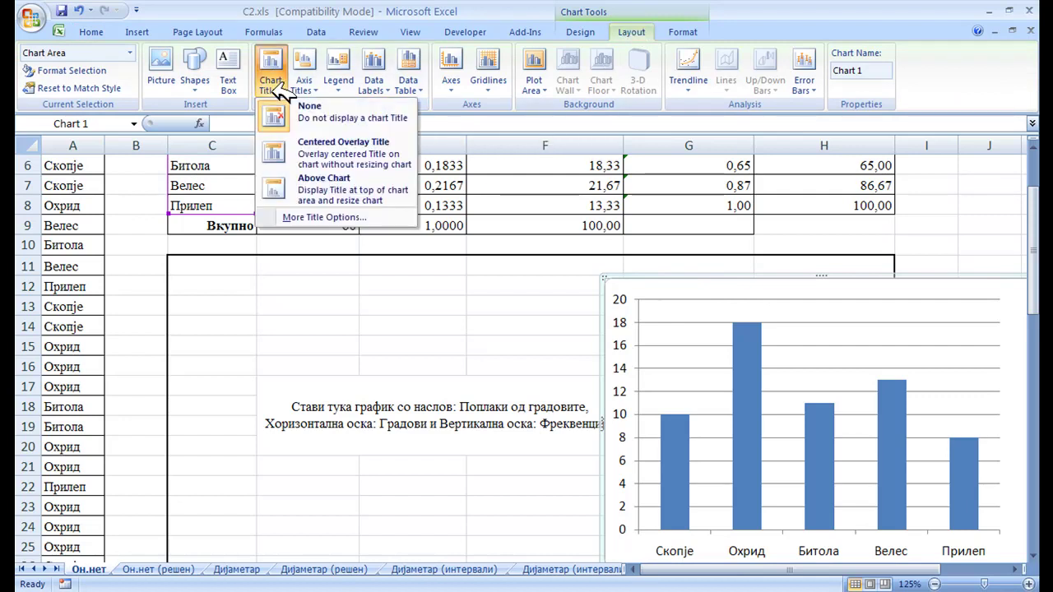
{"action": "left_click", "coordinate": [277, 188]}
{"action": "type", "text": "P"}
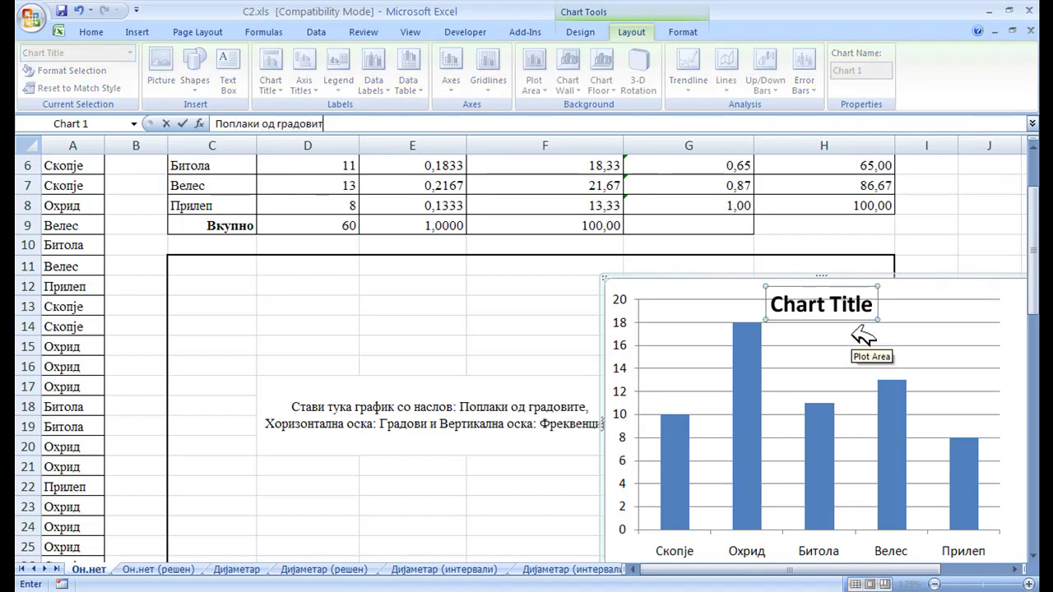
{"action": "key", "text": "Return"}
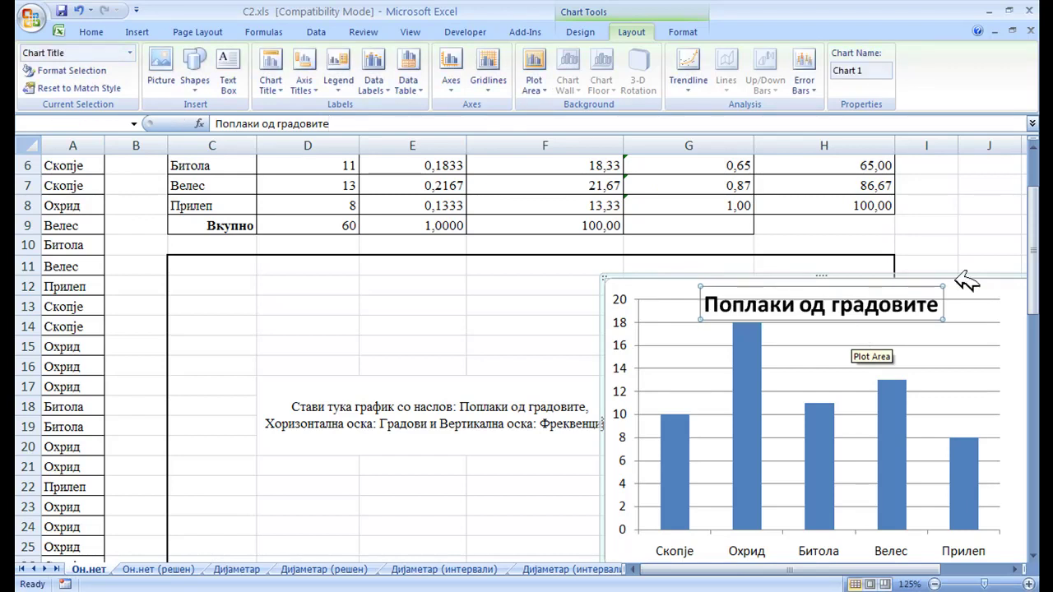
Step: Move the column chart back into its frame and lower the plot area's upper edge so the title sits clear of the gridlines
{"action": "left_click_drag", "start_coordinate": [695, 279], "coordinate": [324, 278]}
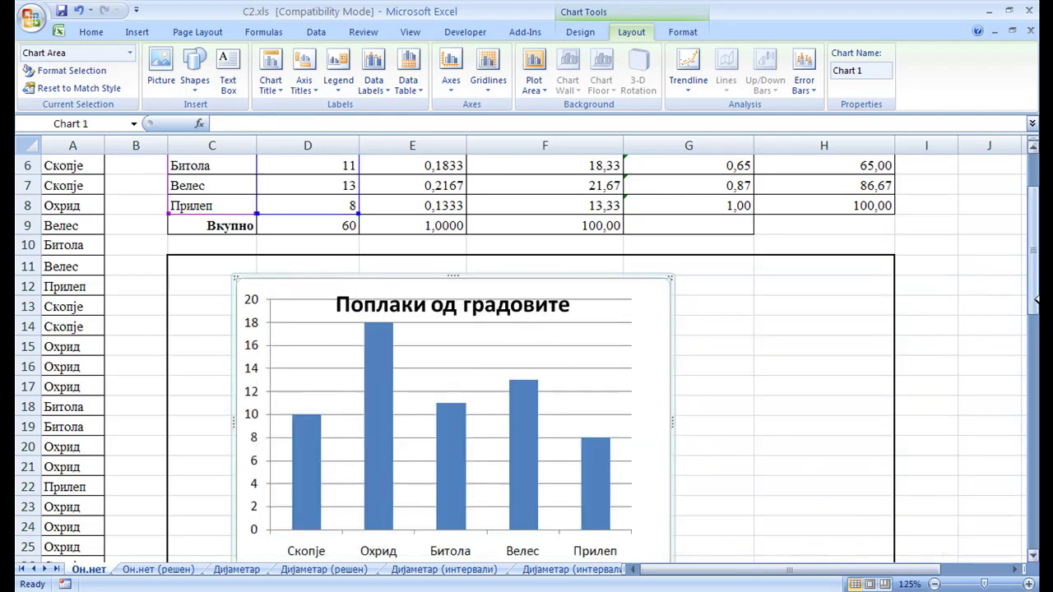
{"action": "left_click_drag", "start_coordinate": [1033, 247], "coordinate": [1033, 271]}
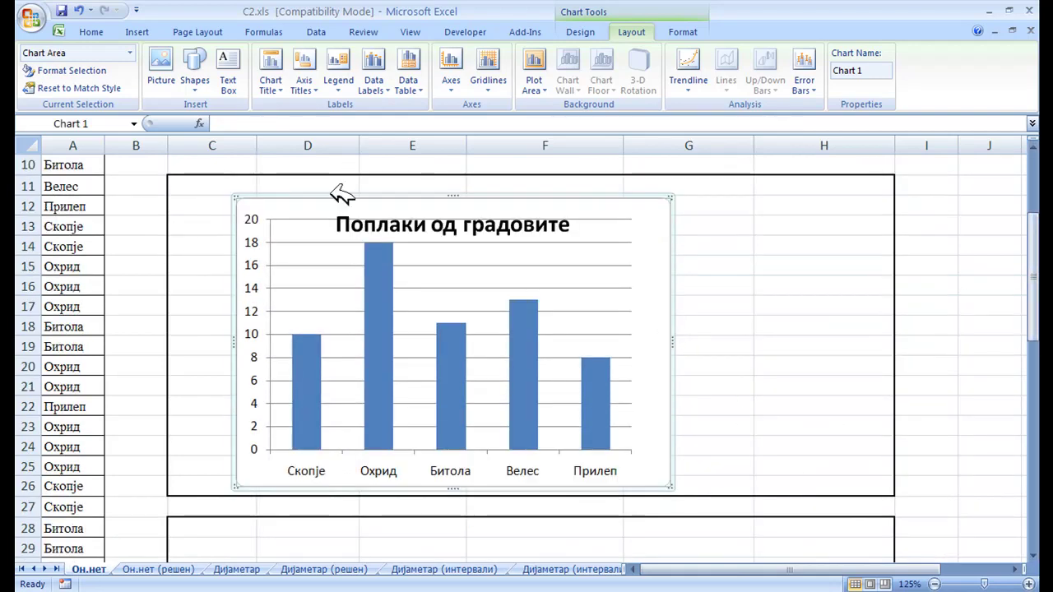
{"action": "left_click", "coordinate": [381, 247]}
{"action": "left_click", "coordinate": [493, 270]}
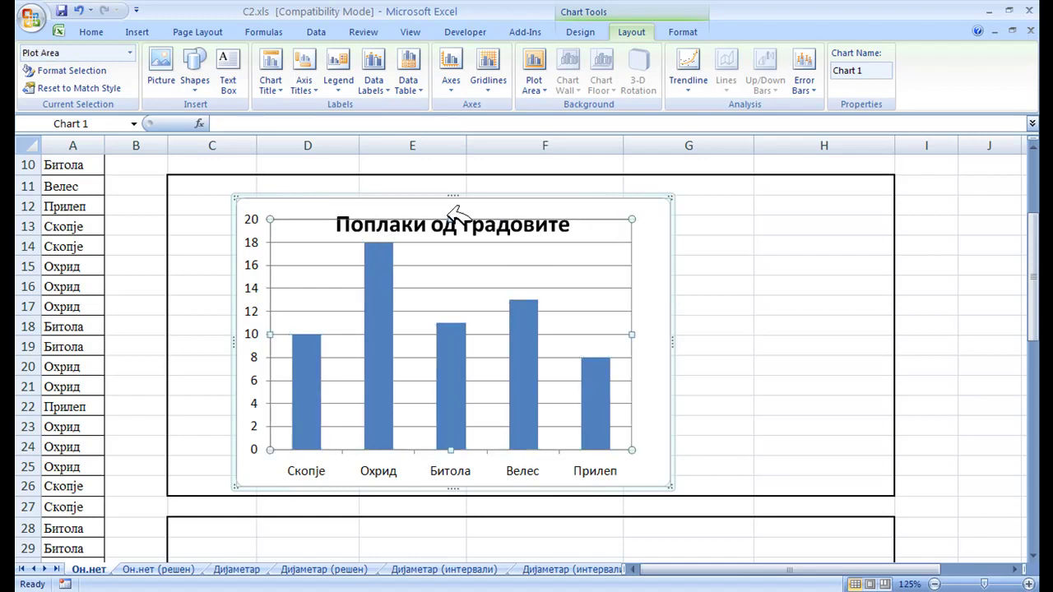
{"action": "left_click_drag", "start_coordinate": [451, 219], "coordinate": [457, 237]}
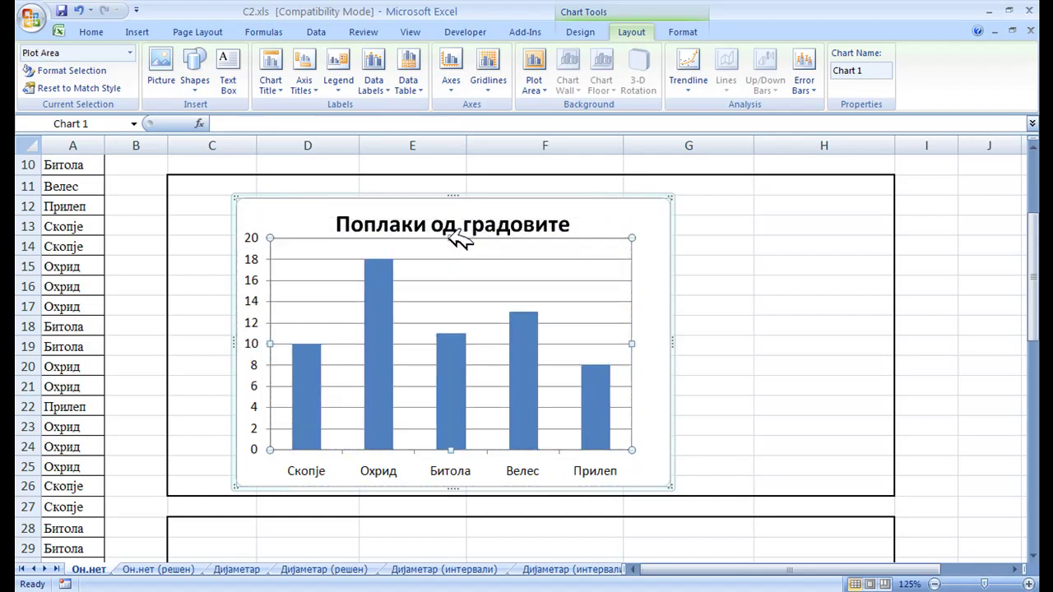
{"action": "left_click", "coordinate": [470, 226]}
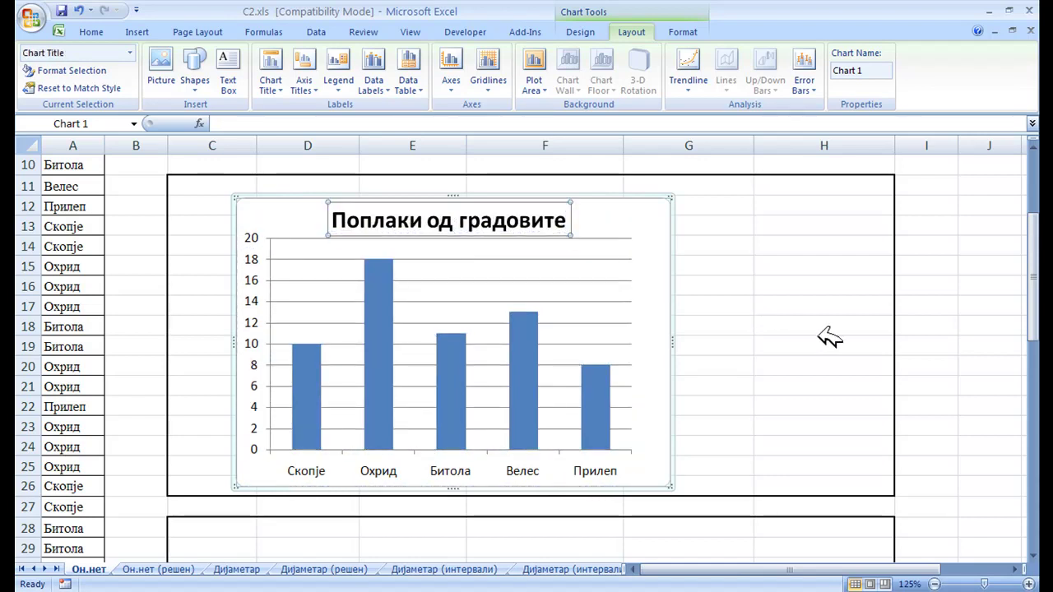
{"action": "left_click", "coordinate": [835, 338]}
{"action": "left_click", "coordinate": [733, 466]}
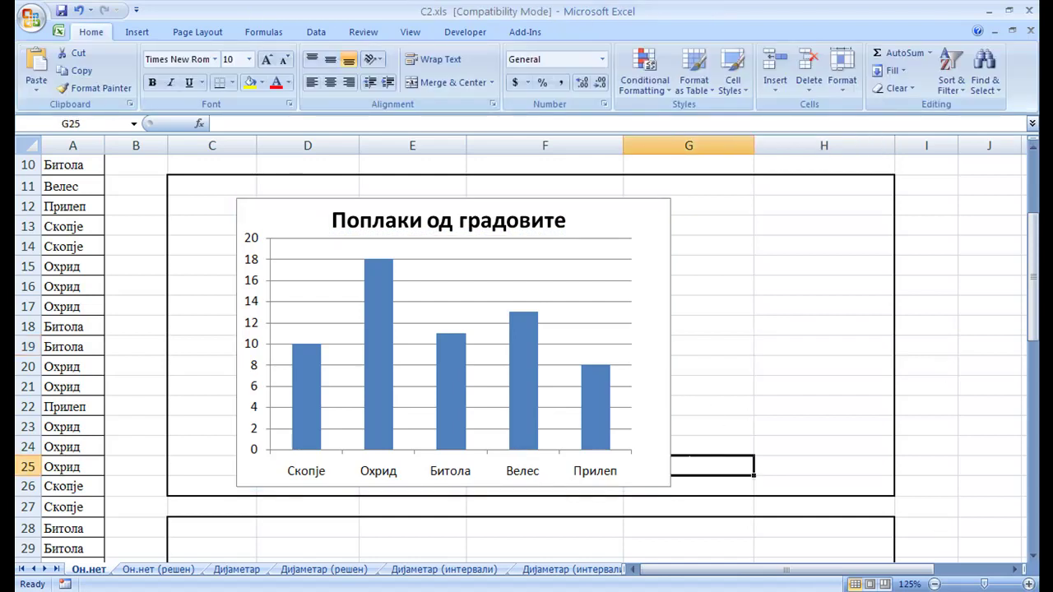
Step: Insert a 2-D pie chart of the cities C4:C8 and percentages F4:F8 and place it in the frame starting at row 28
{"action": "left_click_drag", "start_coordinate": [1033, 304], "coordinate": [1032, 367]}
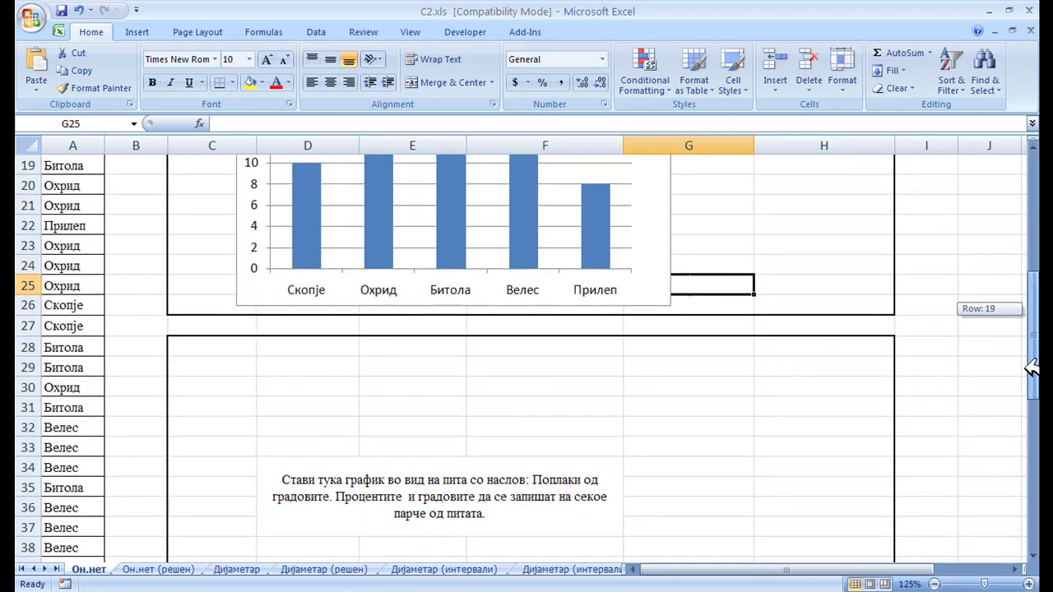
{"action": "left_click_drag", "start_coordinate": [1032, 367], "coordinate": [1032, 374]}
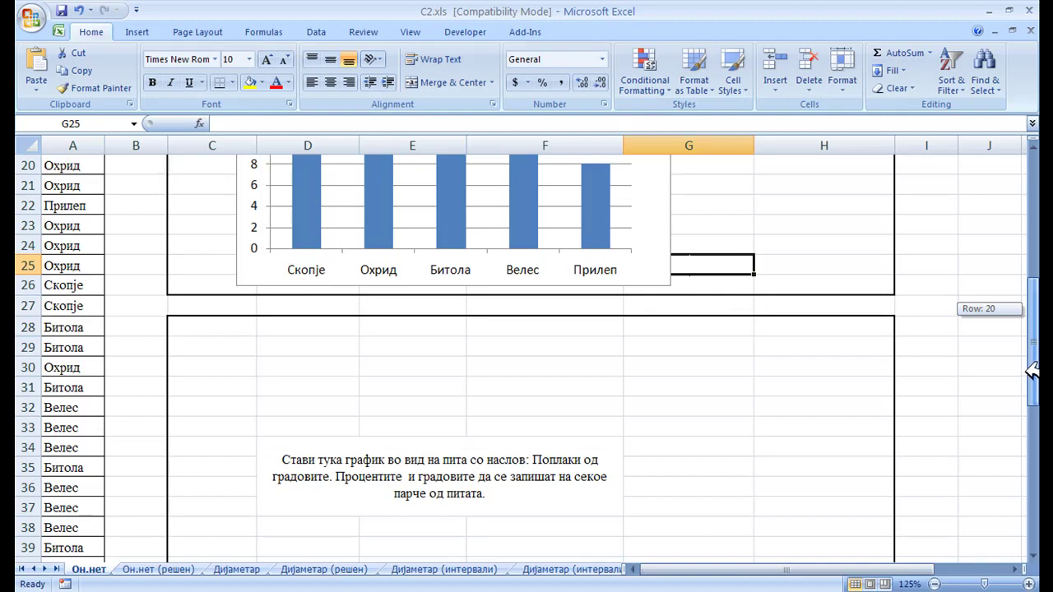
{"action": "left_click_drag", "start_coordinate": [1032, 372], "coordinate": [1034, 246]}
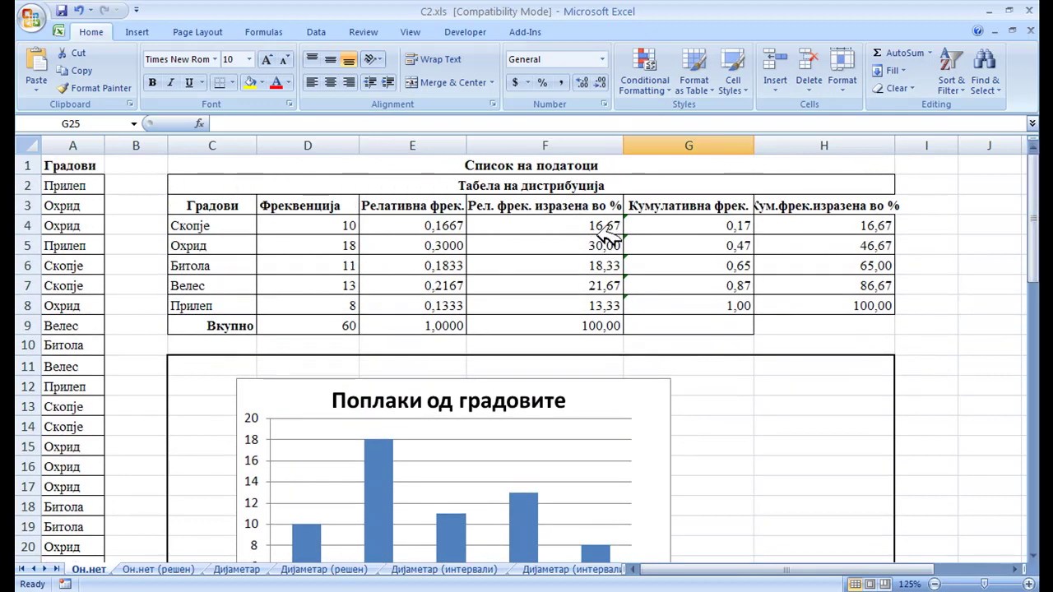
{"action": "left_click_drag", "start_coordinate": [247, 225], "coordinate": [247, 306]}
{"action": "left_click_drag", "start_coordinate": [604, 226], "coordinate": [606, 309], "text": "ctrl"}
{"action": "left_click_drag", "start_coordinate": [246, 226], "coordinate": [251, 285]}
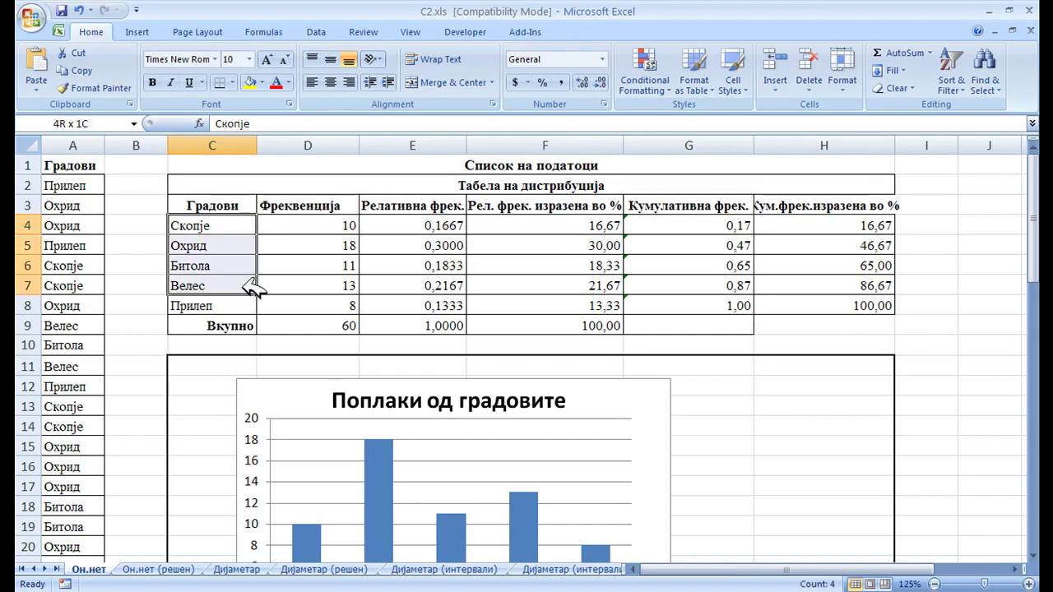
{"action": "left_click_drag", "start_coordinate": [247, 226], "coordinate": [245, 306]}
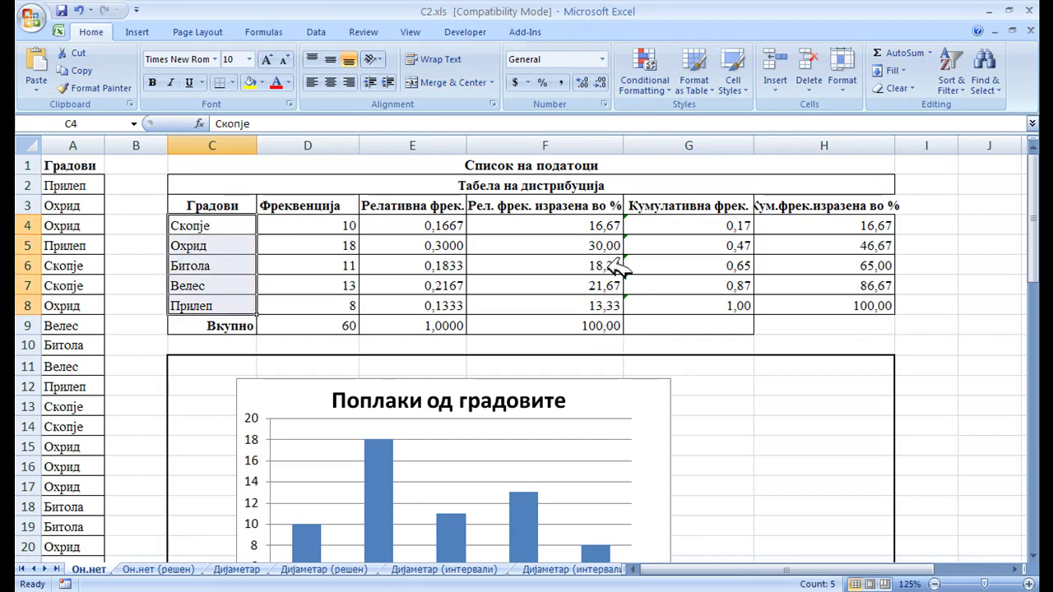
{"action": "left_click_drag", "start_coordinate": [590, 228], "coordinate": [585, 319]}
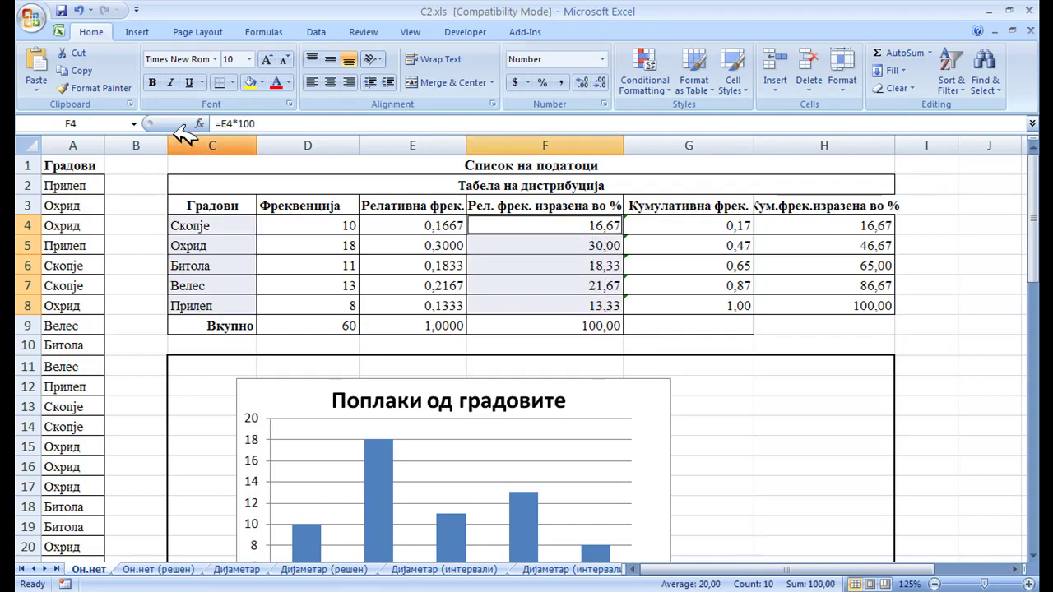
{"action": "left_click", "coordinate": [138, 33]}
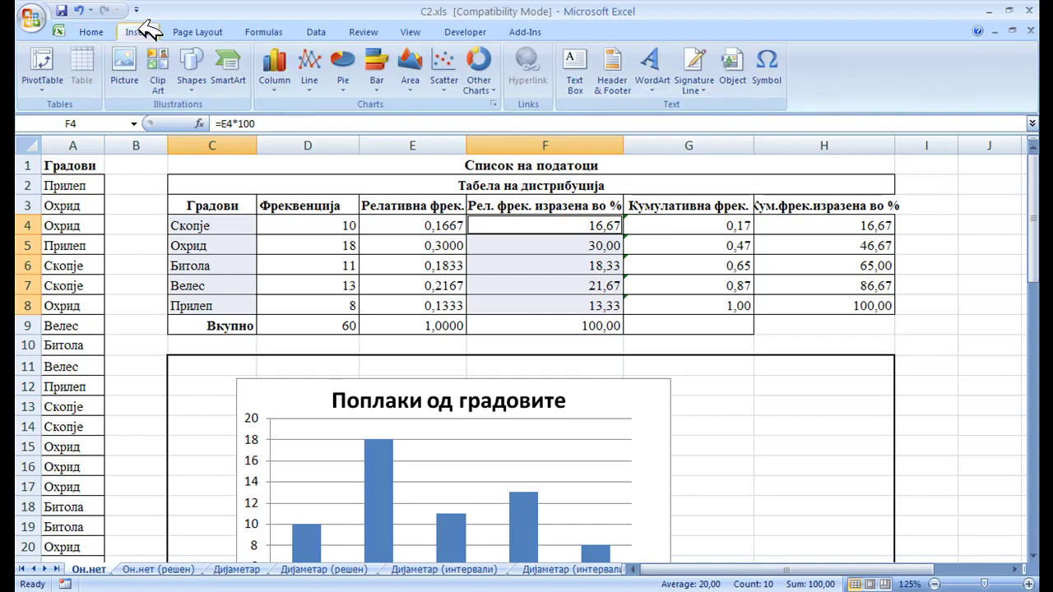
{"action": "left_click", "coordinate": [343, 82]}
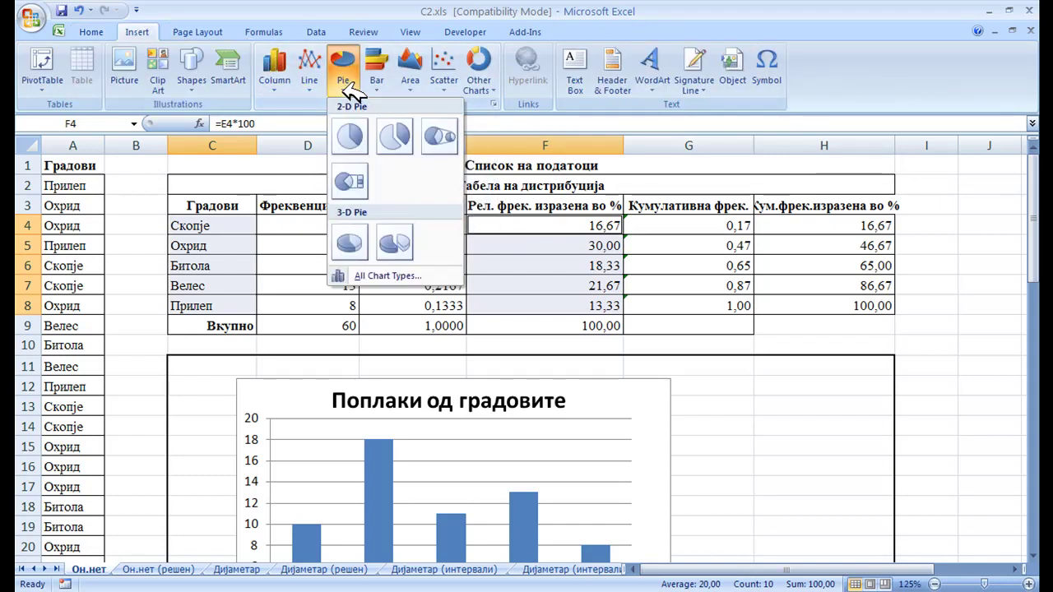
{"action": "left_click", "coordinate": [352, 140]}
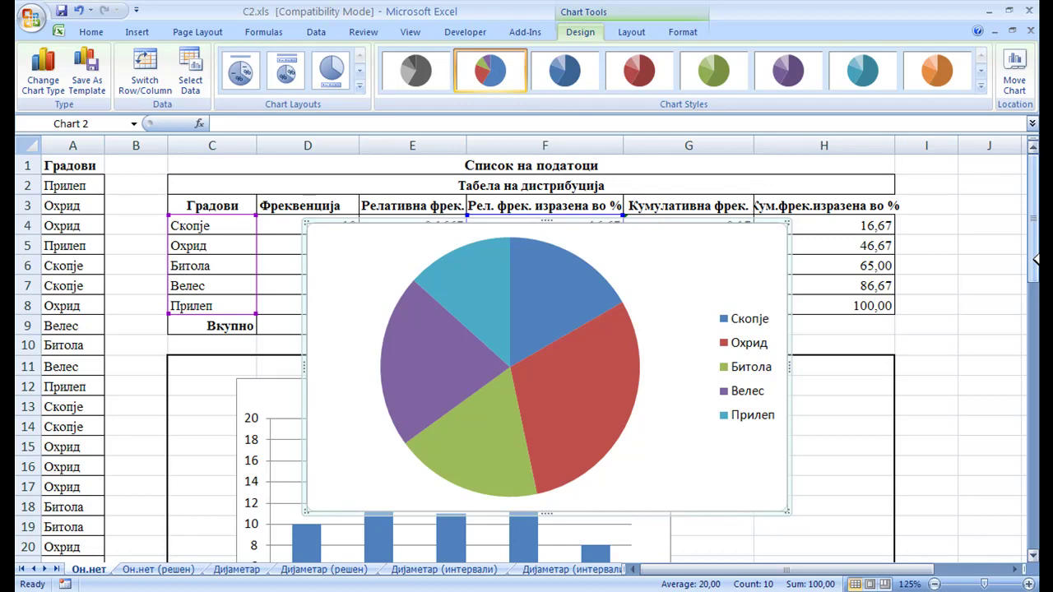
{"action": "left_click_drag", "start_coordinate": [1035, 259], "coordinate": [951, 322]}
{"action": "left_click_drag", "start_coordinate": [739, 300], "coordinate": [695, 486]}
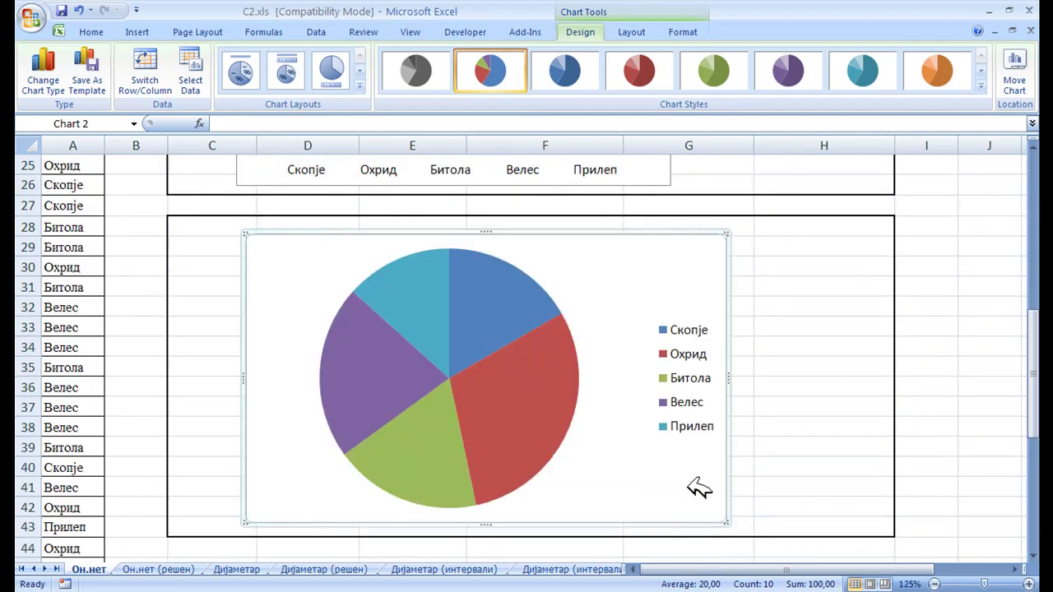
Step: Add the title "Поплаки во градовите" above the pie chart and apply Layout 1 to label the slices with city names and percentages
{"action": "left_click", "coordinate": [632, 31]}
{"action": "left_click", "coordinate": [280, 78]}
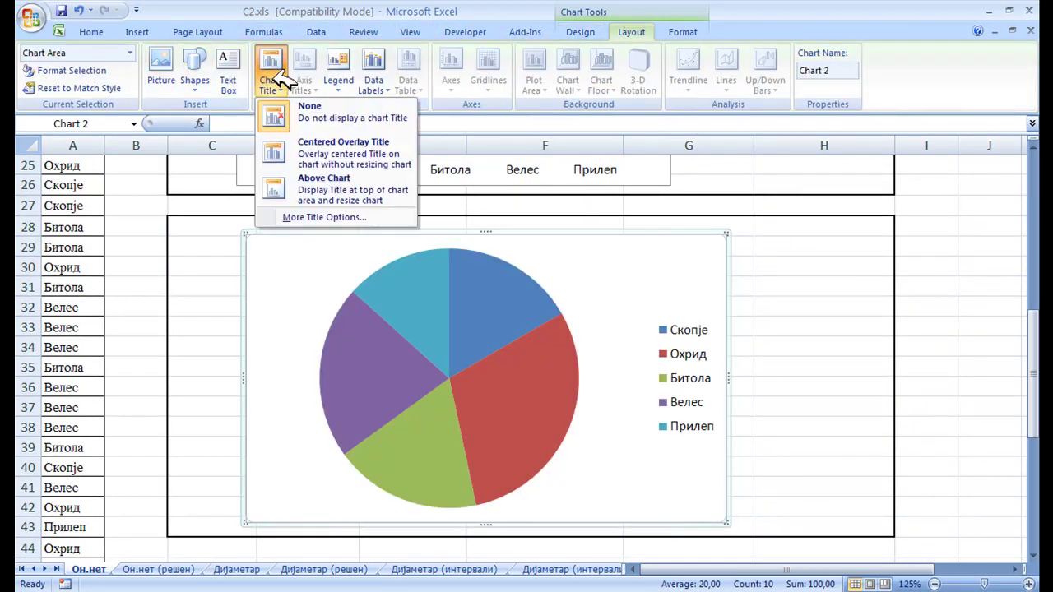
{"action": "left_click", "coordinate": [338, 188]}
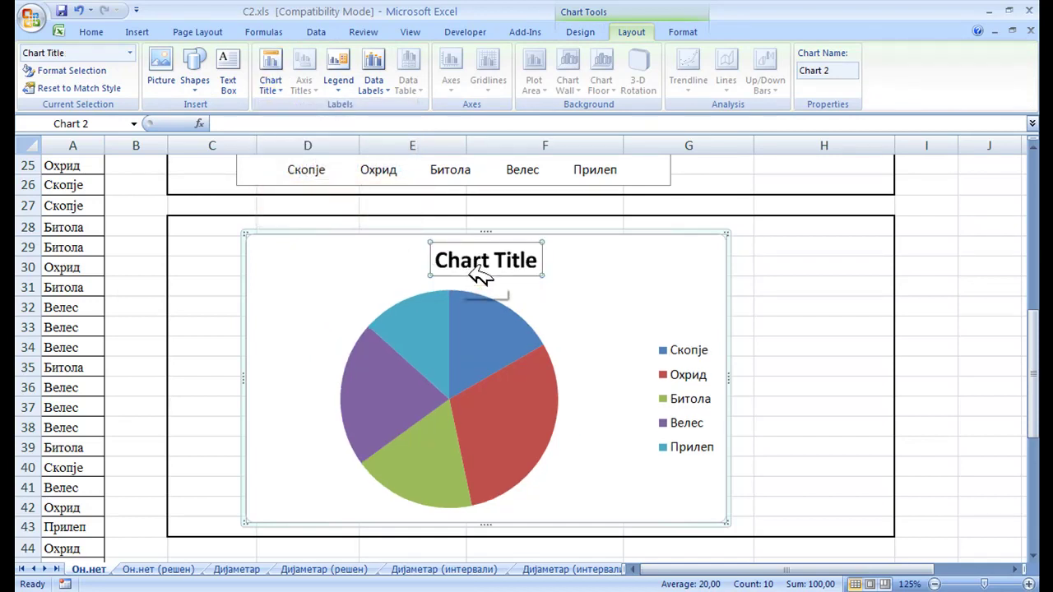
{"action": "left_click", "coordinate": [266, 124]}
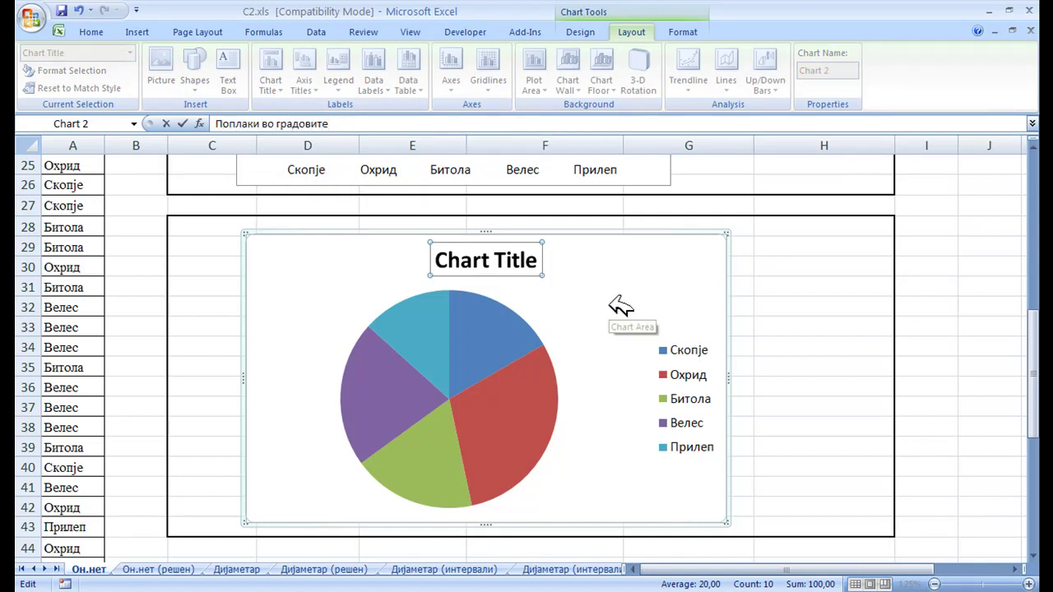
{"action": "key", "text": "Return"}
{"action": "scroll", "coordinate": [776, 430], "scroll_direction": "down", "scroll_amount": 1}
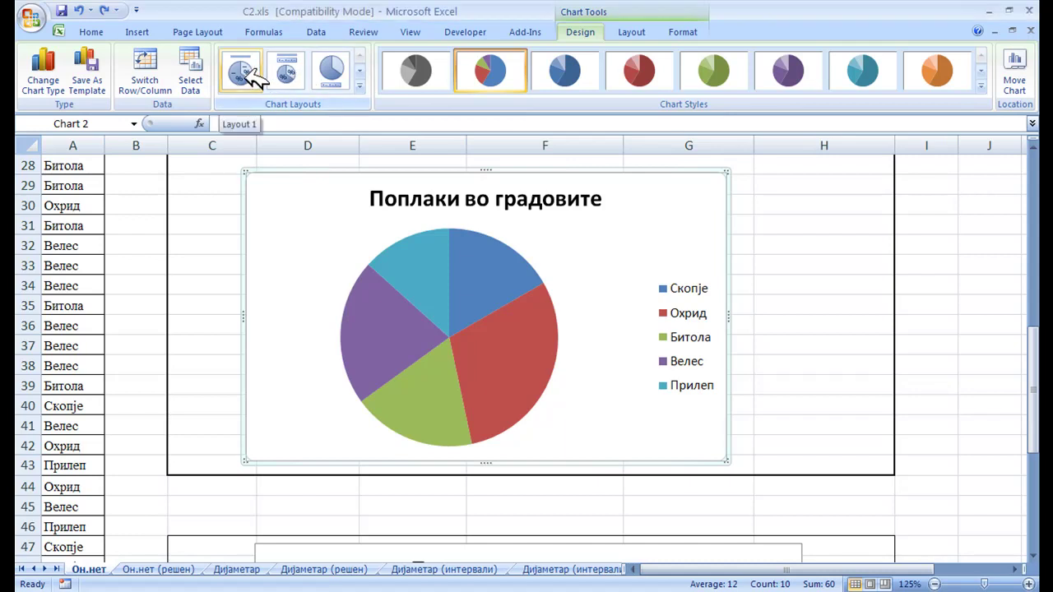
{"action": "left_click", "coordinate": [255, 78]}
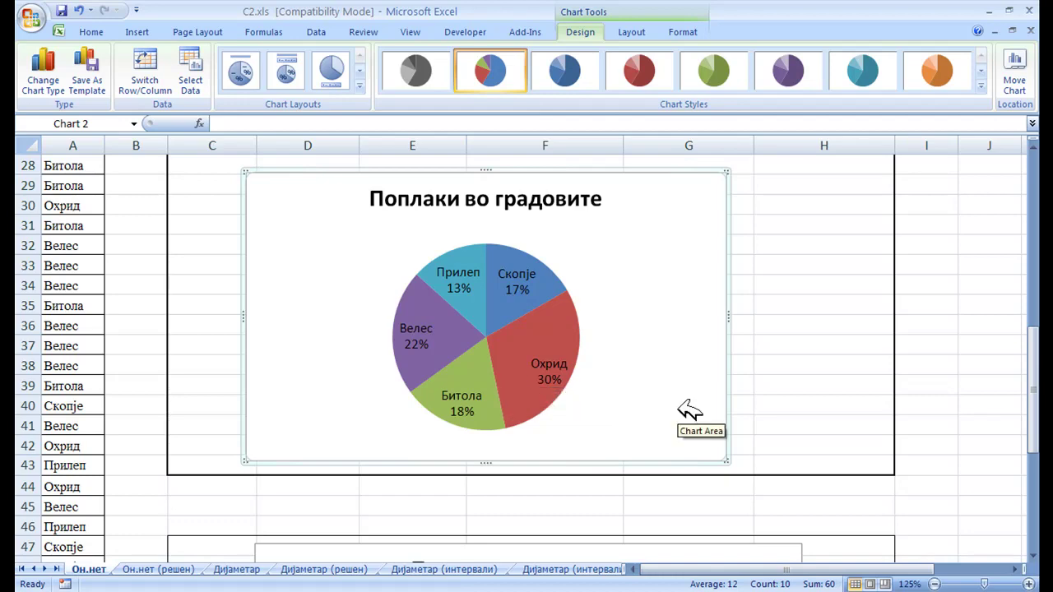
Step: Insert a plain 2-D line chart of the cities and frequencies in C4:D8 and delete its legend
{"action": "scroll", "coordinate": [689, 410], "scroll_direction": "down", "scroll_amount": 5}
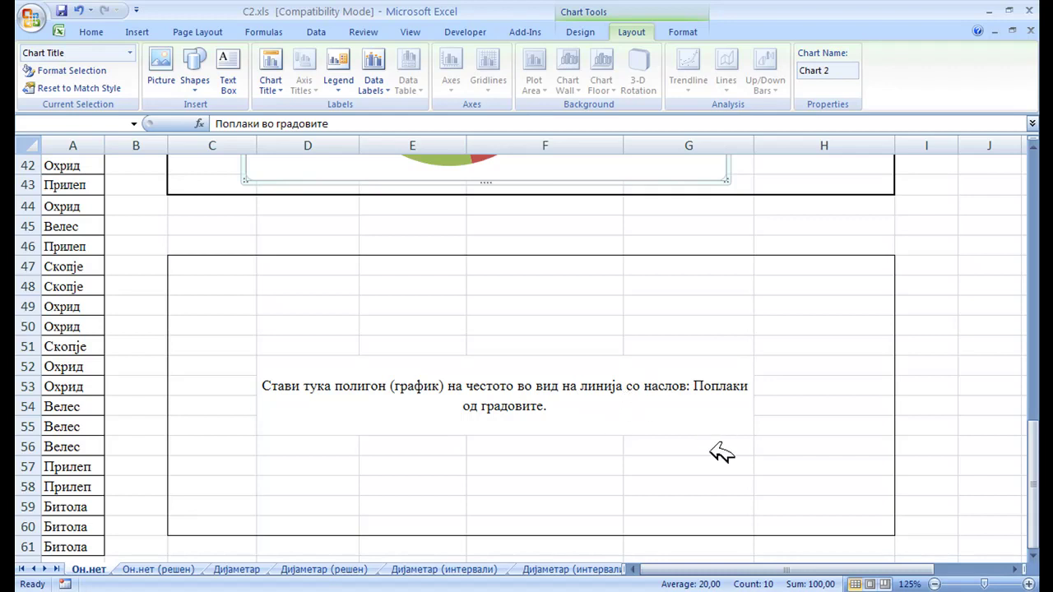
{"action": "left_click_drag", "start_coordinate": [1033, 460], "coordinate": [1033, 191]}
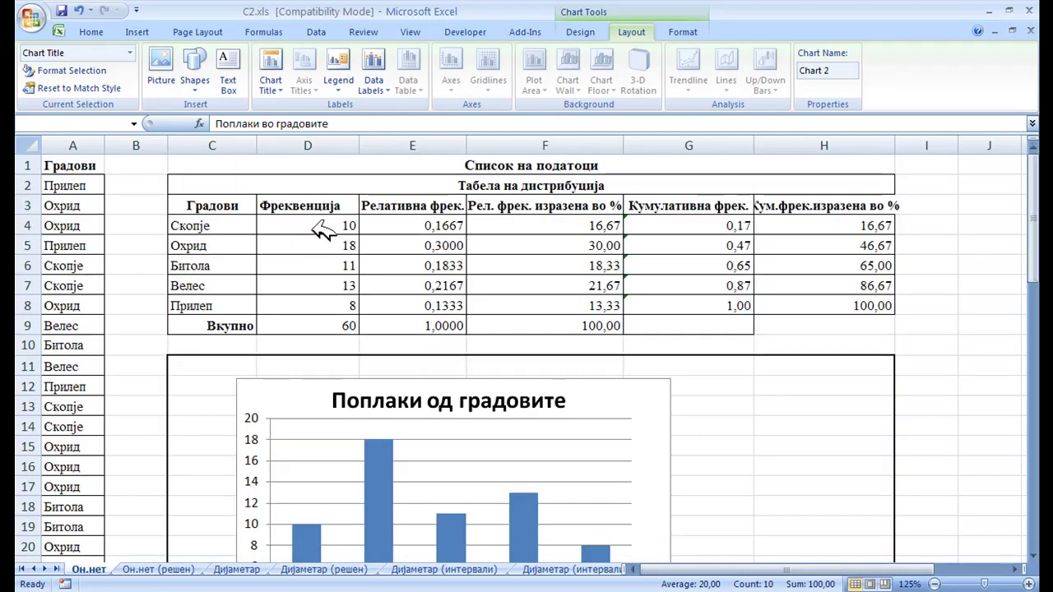
{"action": "left_click_drag", "start_coordinate": [239, 230], "coordinate": [315, 304]}
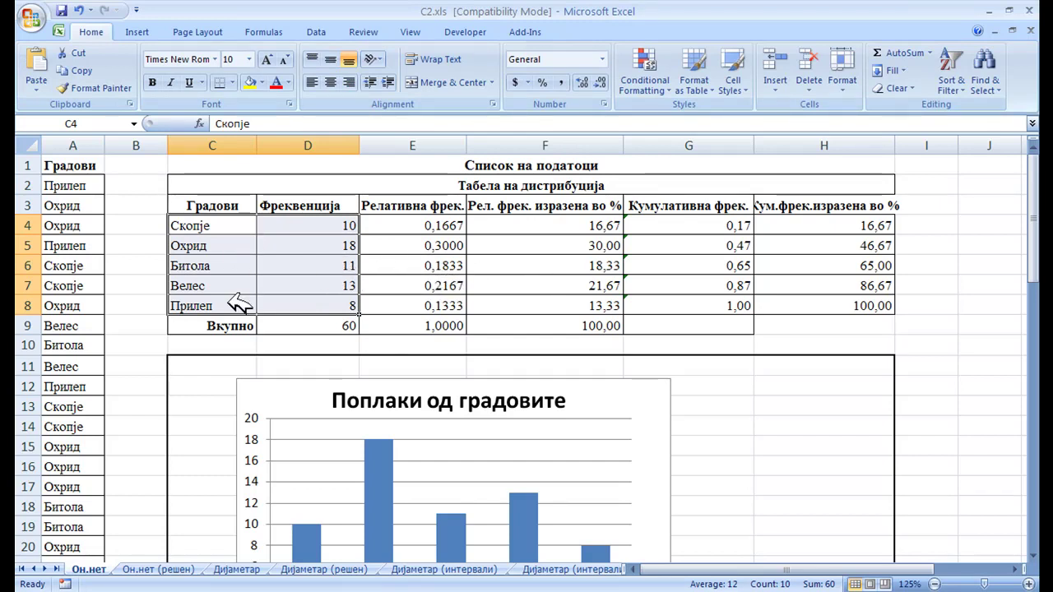
{"action": "left_click", "coordinate": [141, 32]}
{"action": "left_click", "coordinate": [309, 82]}
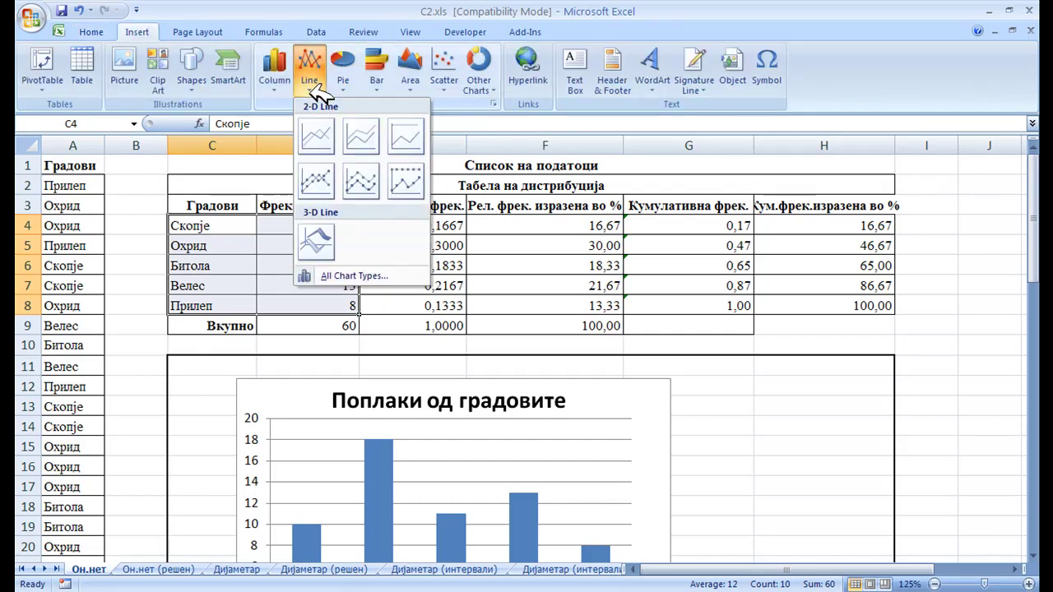
{"action": "left_click", "coordinate": [317, 138]}
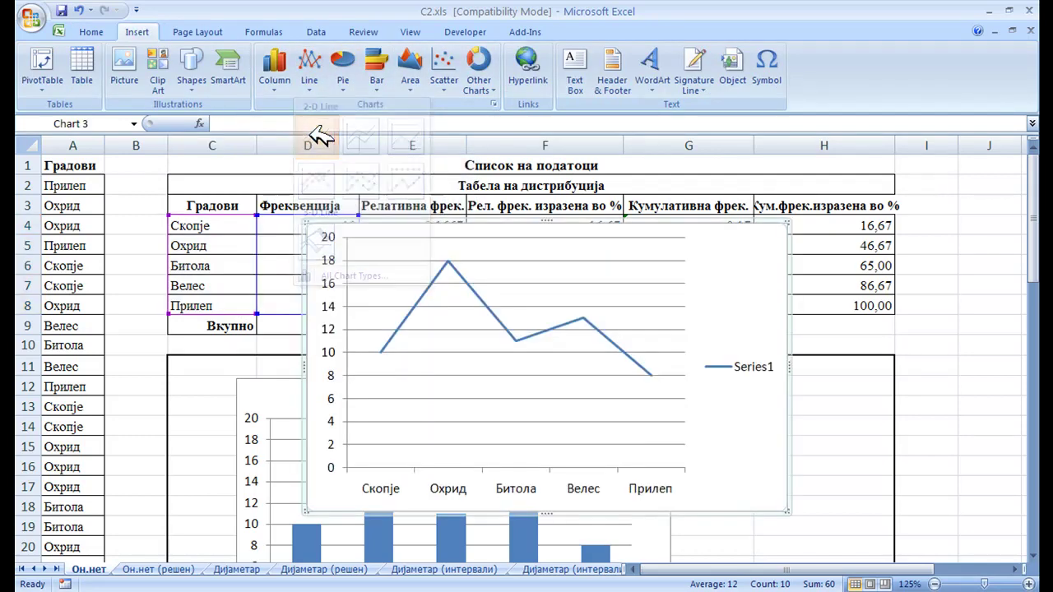
{"action": "left_click", "coordinate": [754, 371]}
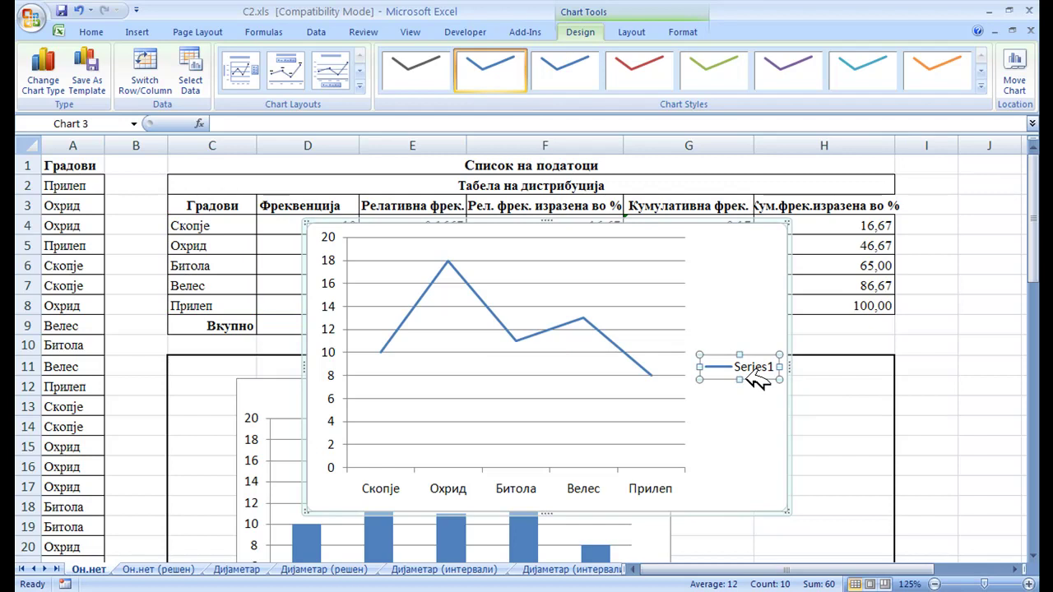
{"action": "key", "text": "Delete"}
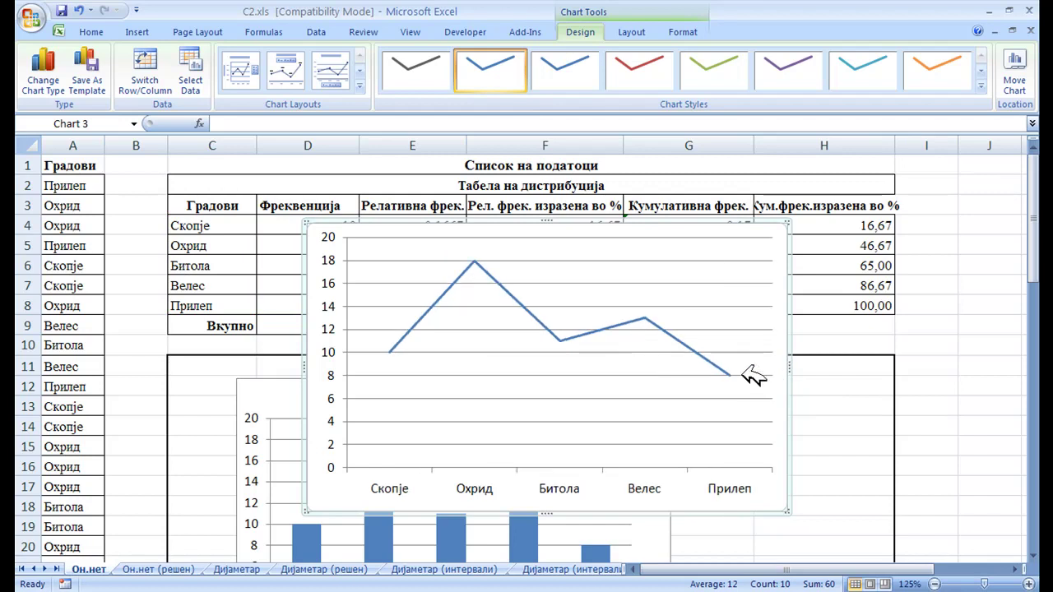
Step: Add the title "Поплаки во градовите" to the line chart with the Above Chart option
{"action": "left_click", "coordinate": [637, 33]}
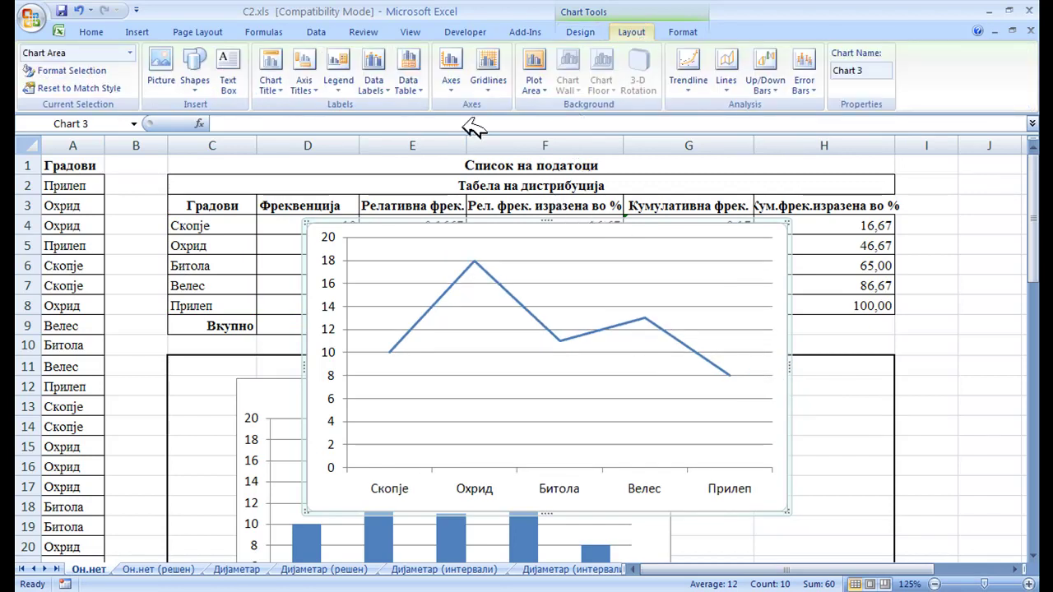
{"action": "left_click", "coordinate": [277, 83]}
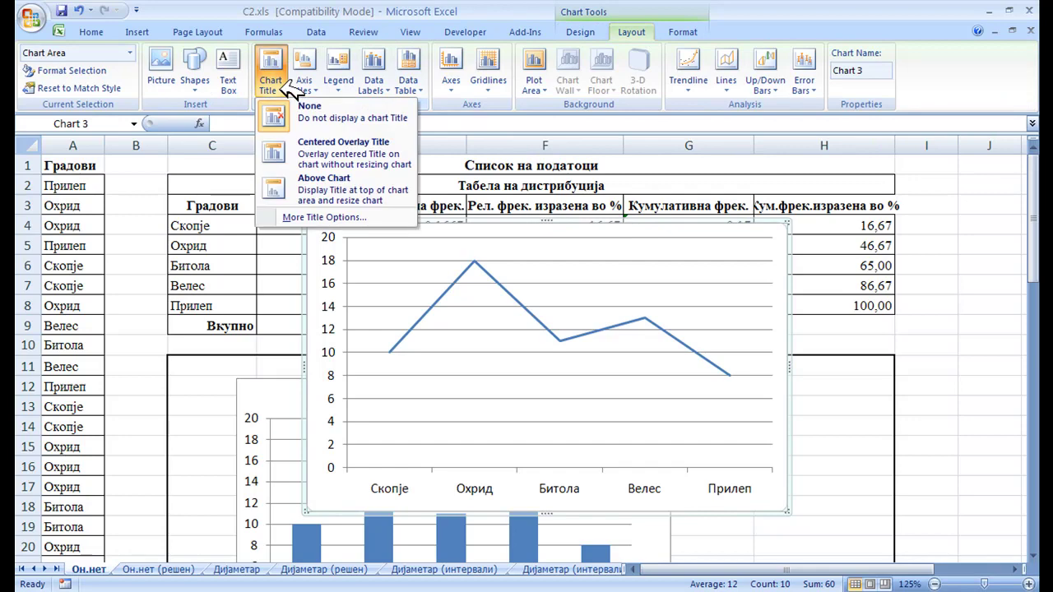
{"action": "left_click", "coordinate": [272, 189]}
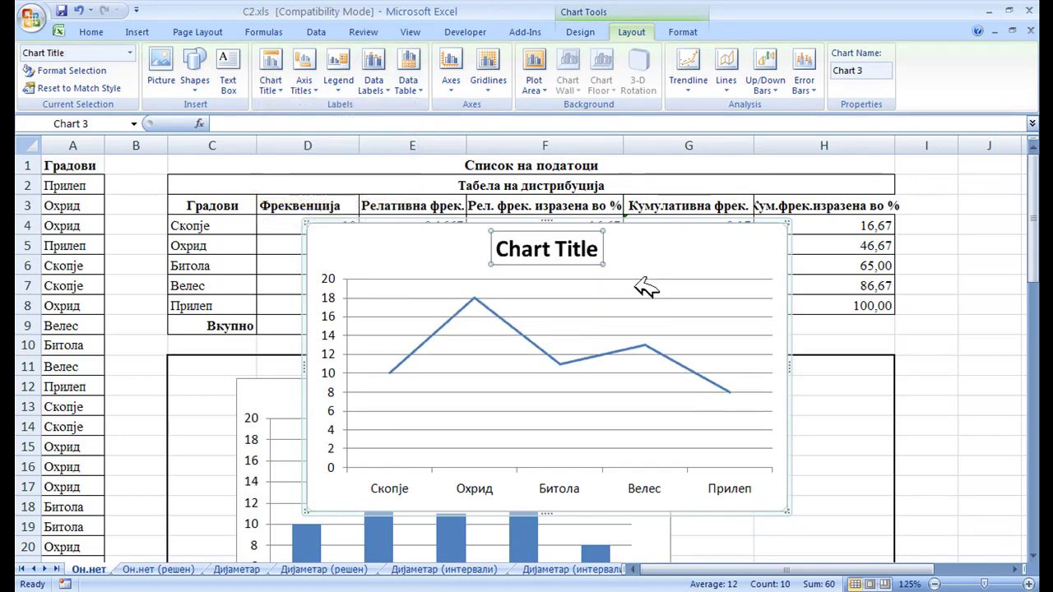
{"action": "left_click", "coordinate": [231, 123]}
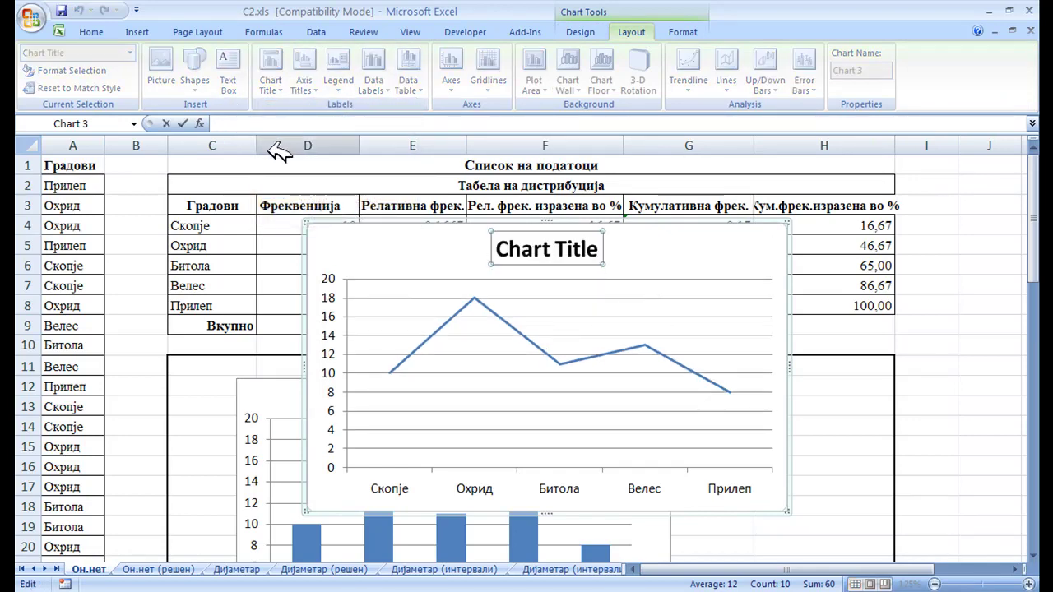
{"action": "type", "text": "Поплаки во г"}
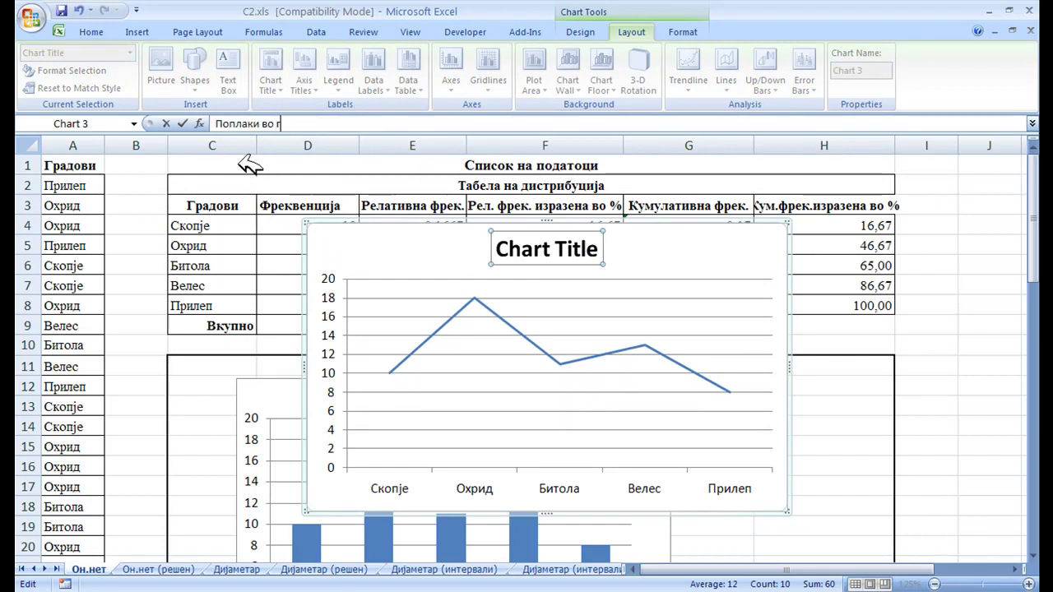
{"action": "type", "text": "радовите"}
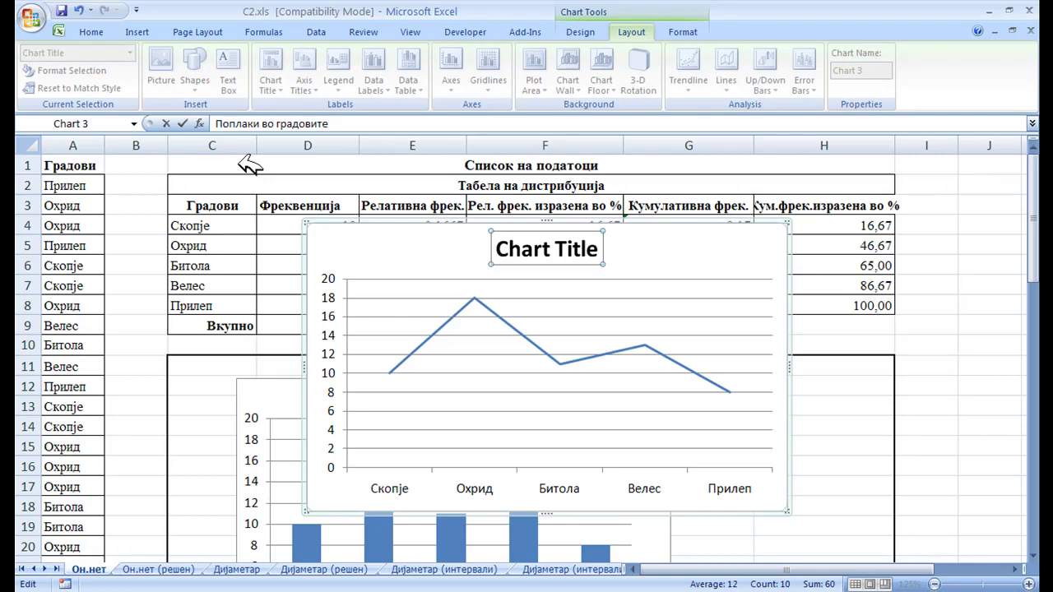
{"action": "key", "text": "Return"}
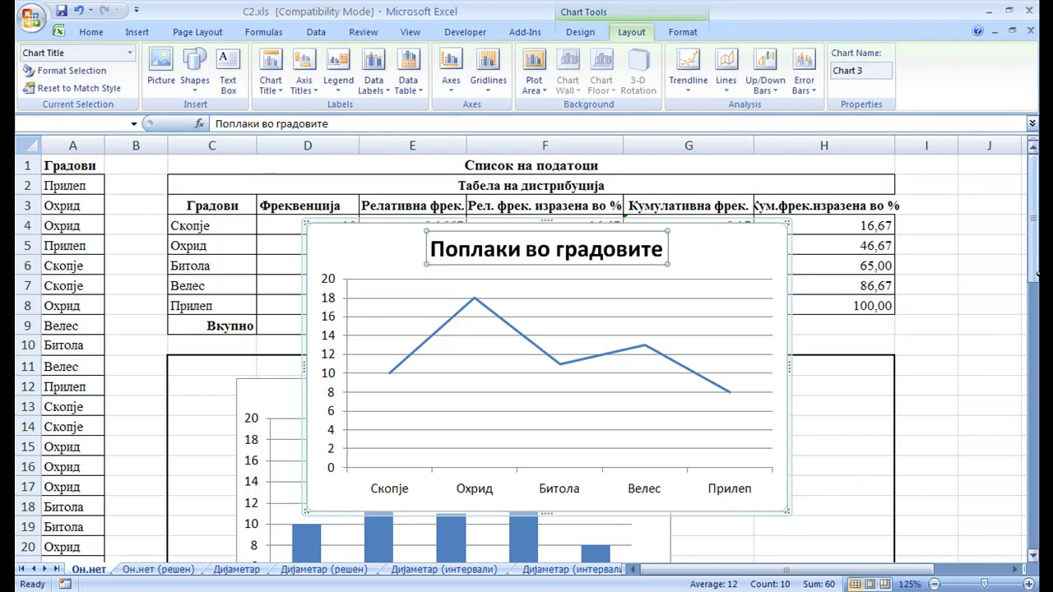
Step: Move the line chart into the frame starting at row 47 and resize it to cover the instruction text and fit inside the frame
{"action": "left_click_drag", "start_coordinate": [1028, 306], "coordinate": [1028, 352]}
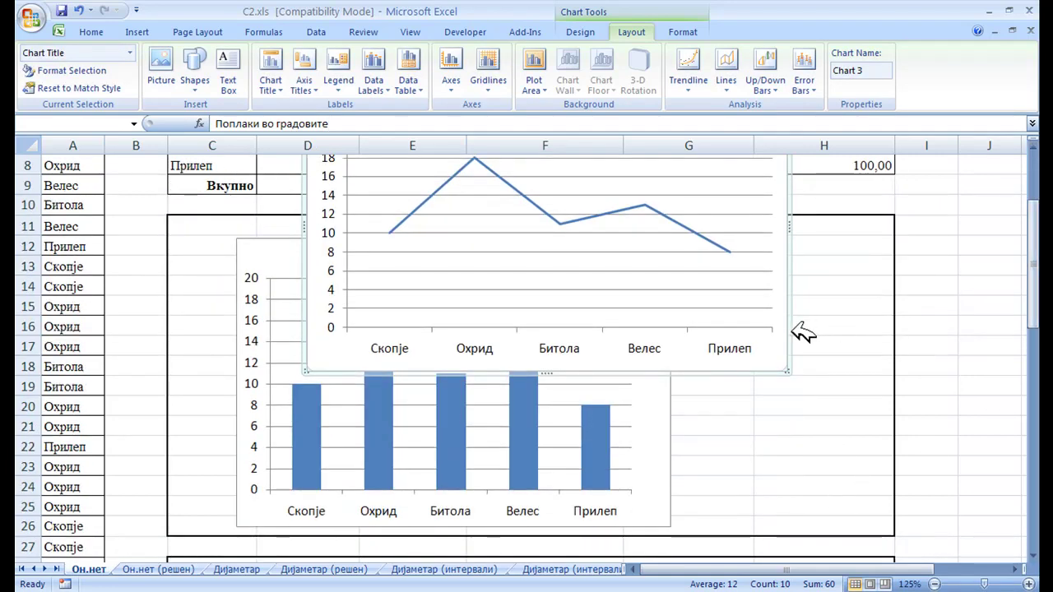
{"action": "left_click_drag", "start_coordinate": [795, 326], "coordinate": [750, 419]}
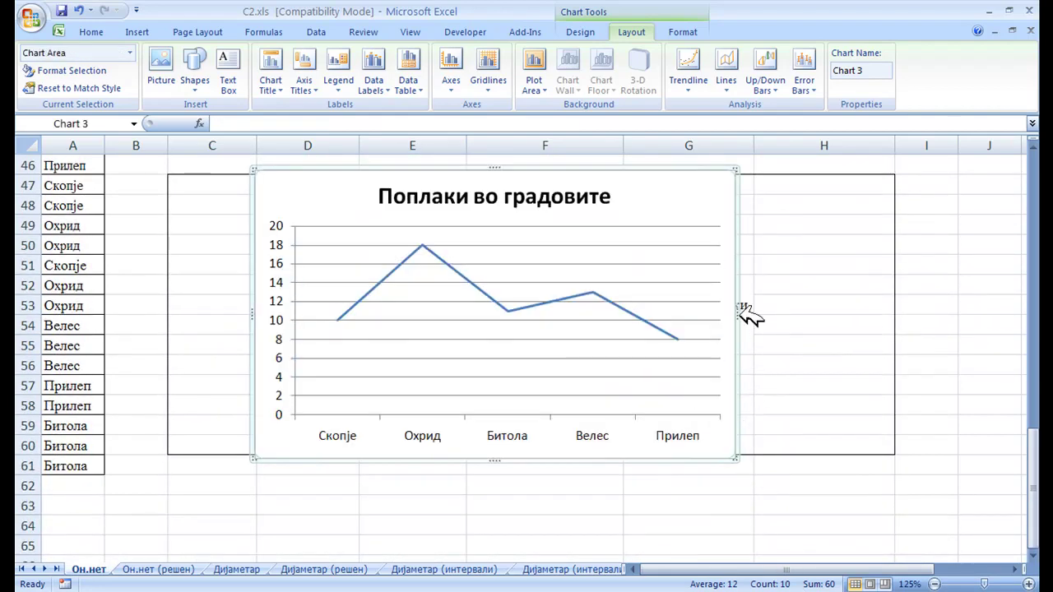
{"action": "left_click_drag", "start_coordinate": [742, 307], "coordinate": [806, 312]}
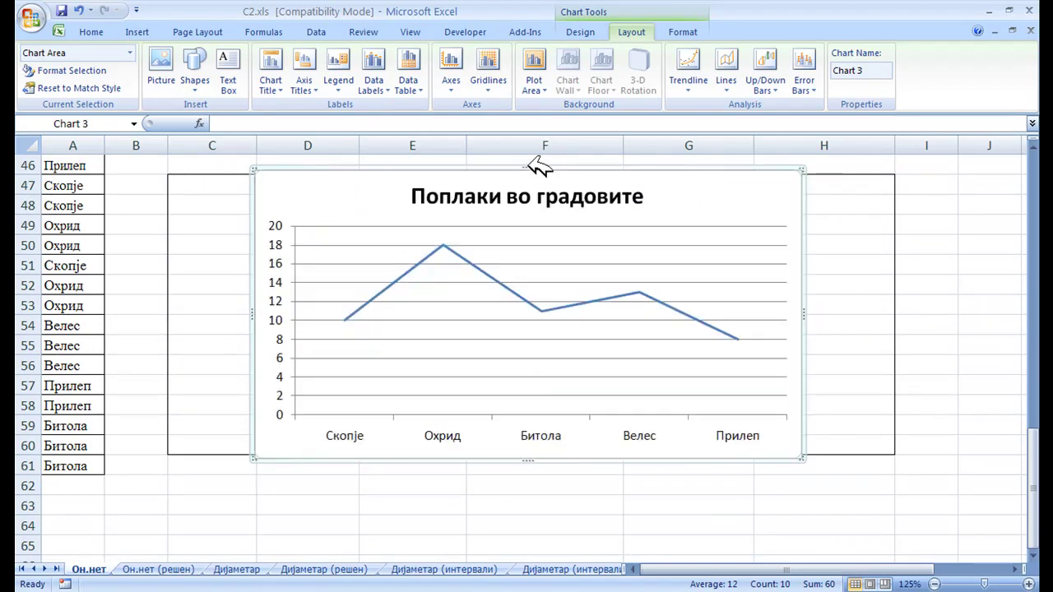
{"action": "left_click_drag", "start_coordinate": [539, 165], "coordinate": [538, 191]}
Step: Shift the plot area of the line chart slightly upward within the chart
{"action": "left_click", "coordinate": [629, 370]}
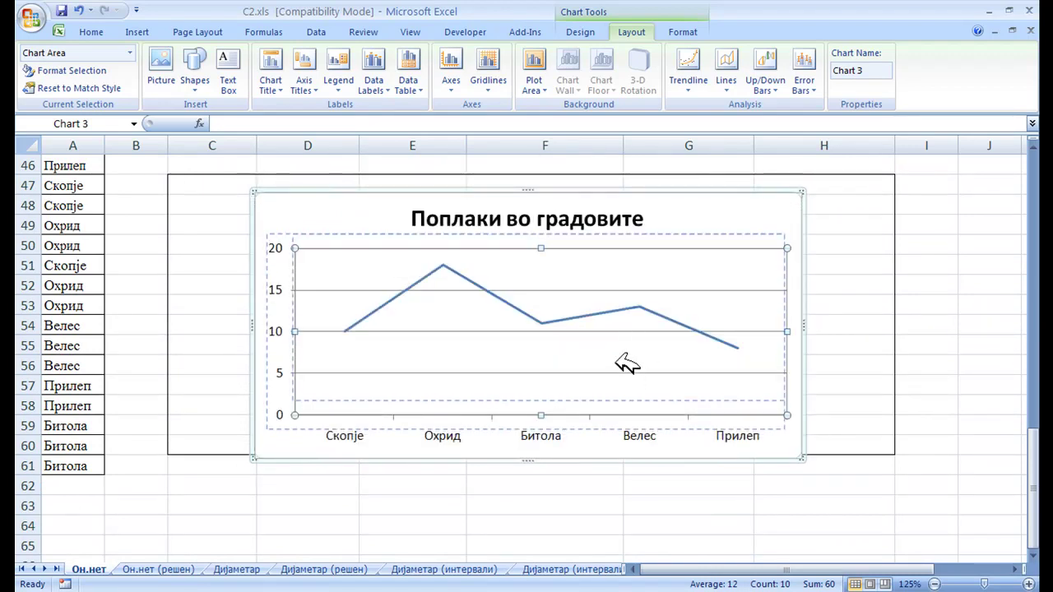
{"action": "mouse_move", "coordinate": [625, 365]}
{"action": "left_mouse_down"}
{"action": "mouse_move", "coordinate": [623, 350]}
{"action": "mouse_move", "coordinate": [627, 359]}
{"action": "left_mouse_up"}
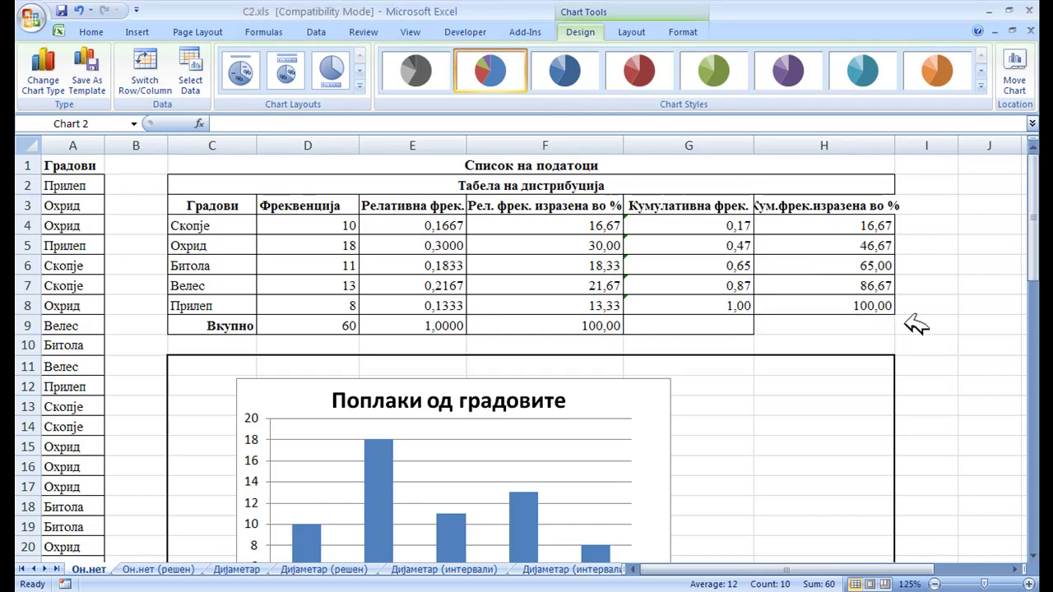
{"action": "left_click_drag", "start_coordinate": [1038, 267], "coordinate": [1034, 530]}
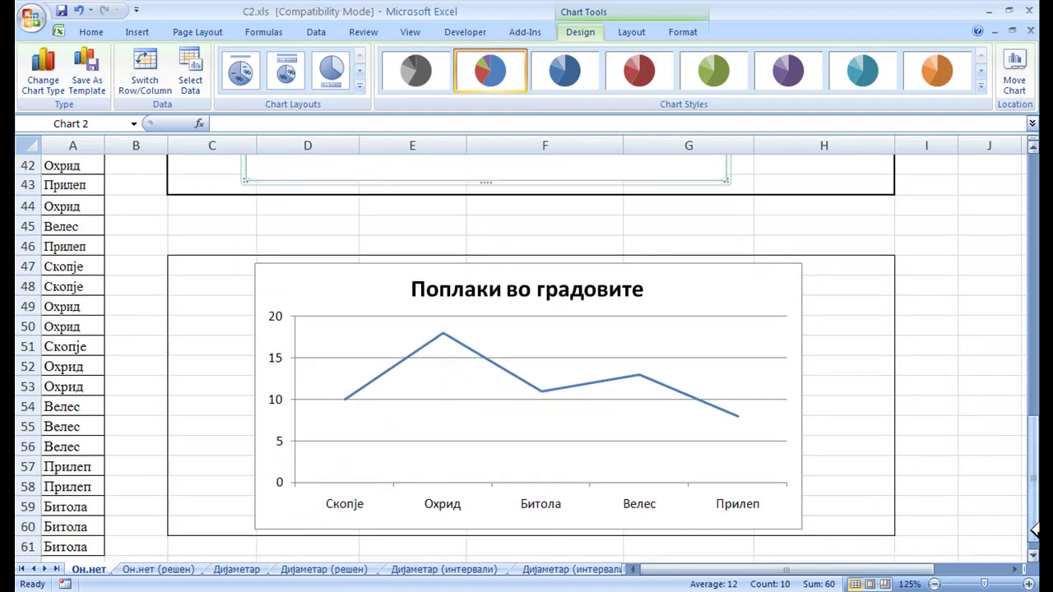